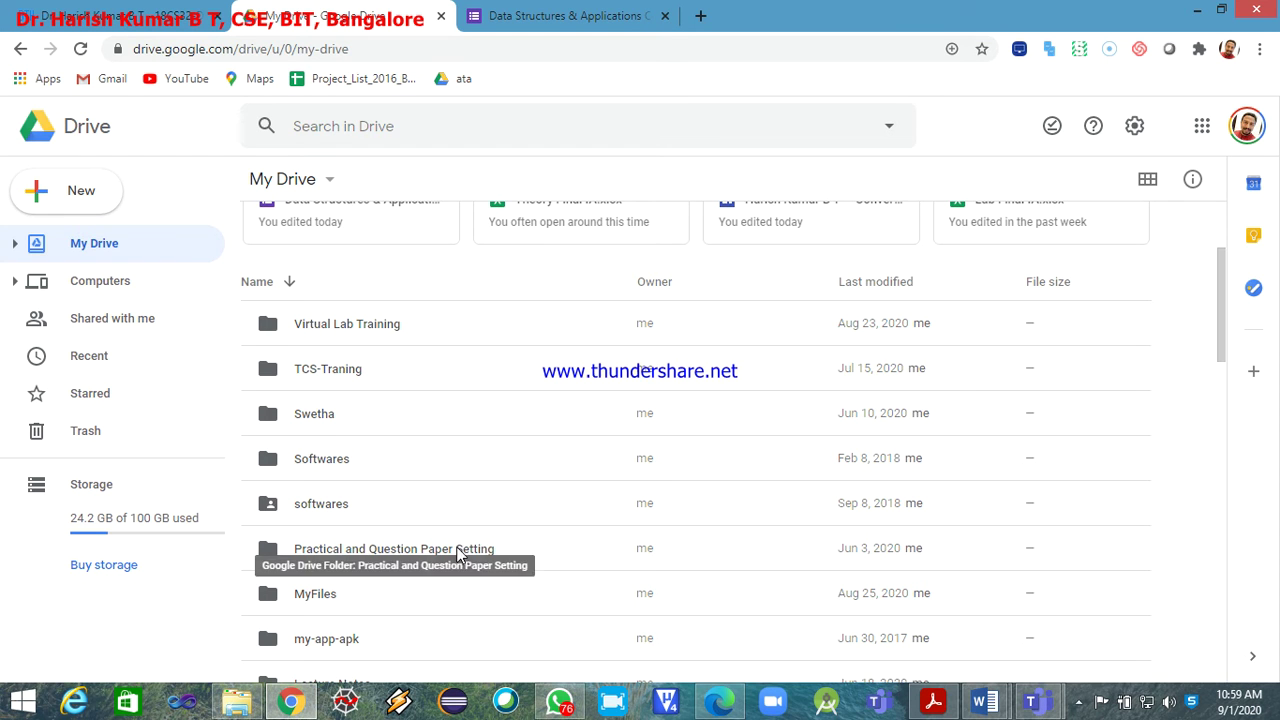
- Open the Even folder inside BIT Files > 2018-2019 in My Drive
scroll(392, 608, down, 2)
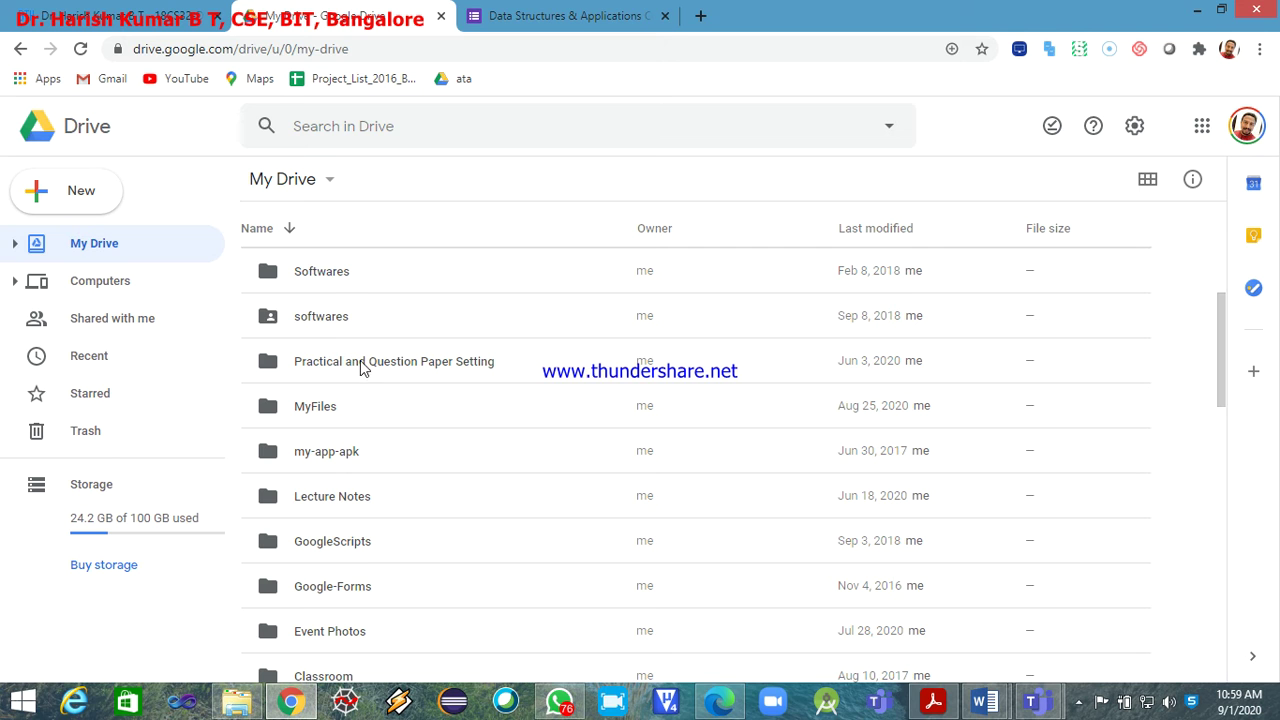
scroll(460, 540, up, 2)
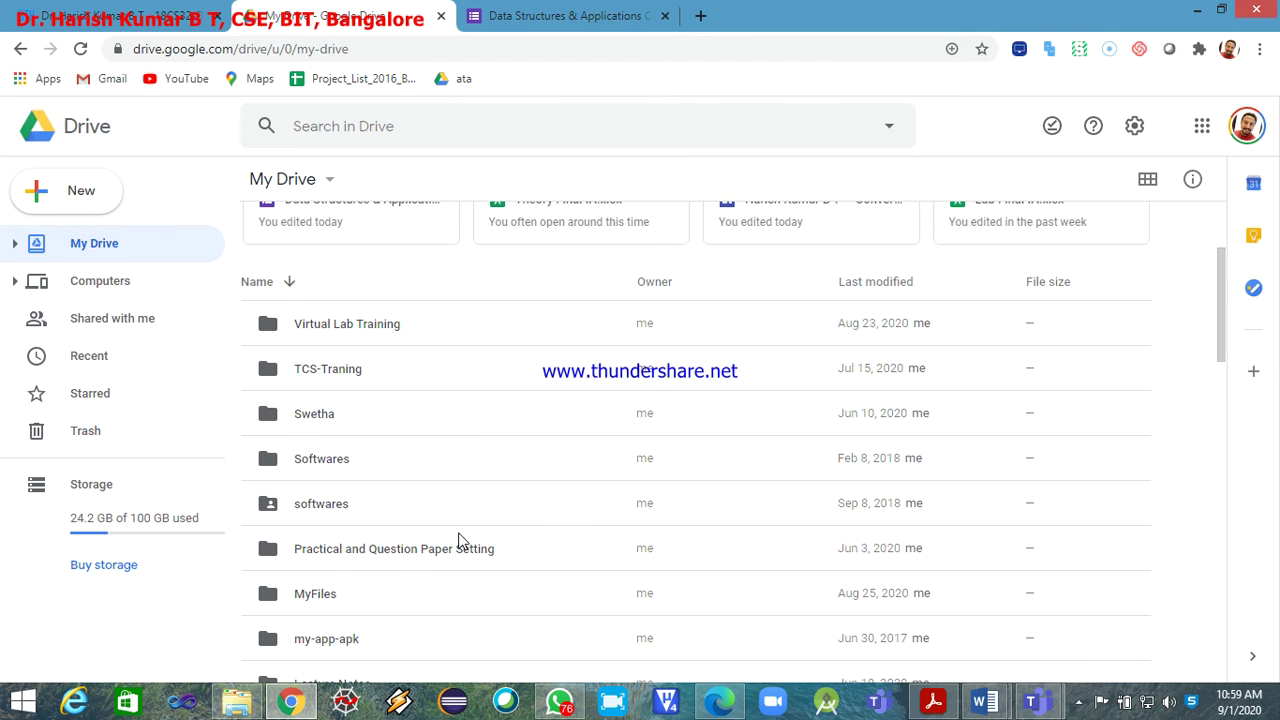
scroll(390, 508, down, 1)
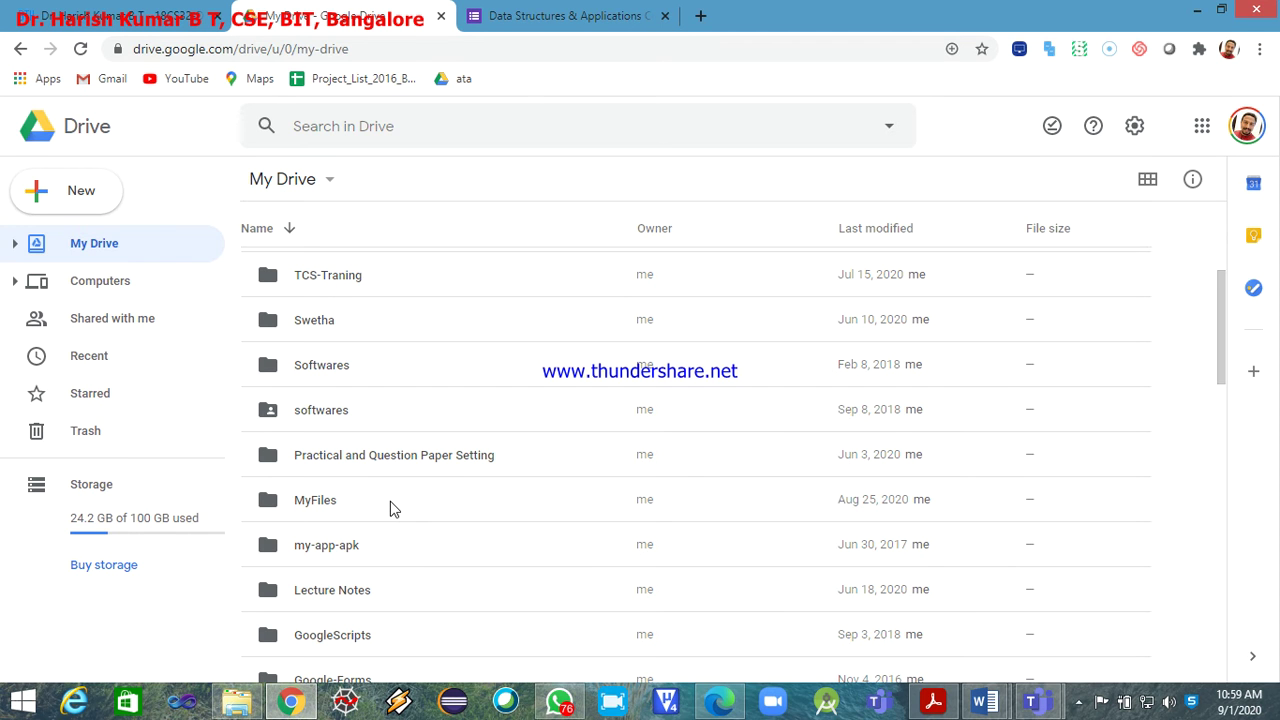
scroll(392, 508, down, 2)
scroll(392, 508, up, 3)
scroll(392, 508, down, 2)
scroll(391, 508, down, 2)
double_click(298, 586)
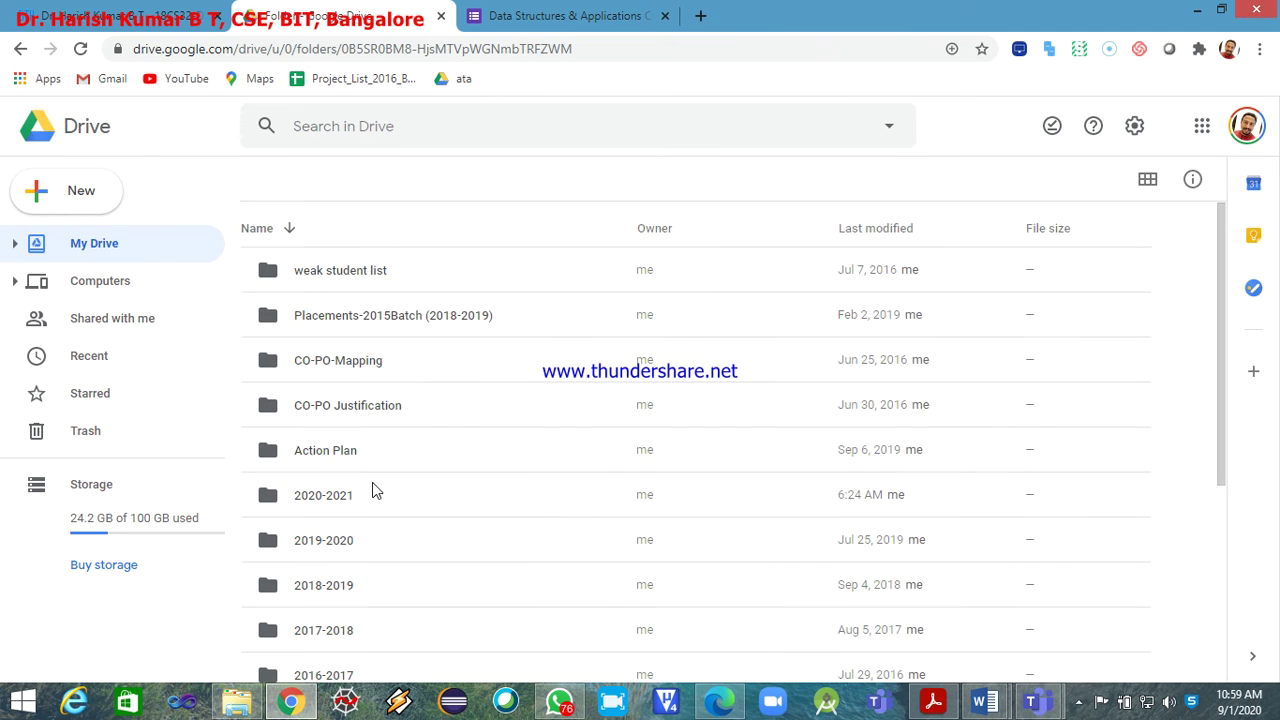
double_click(333, 590)
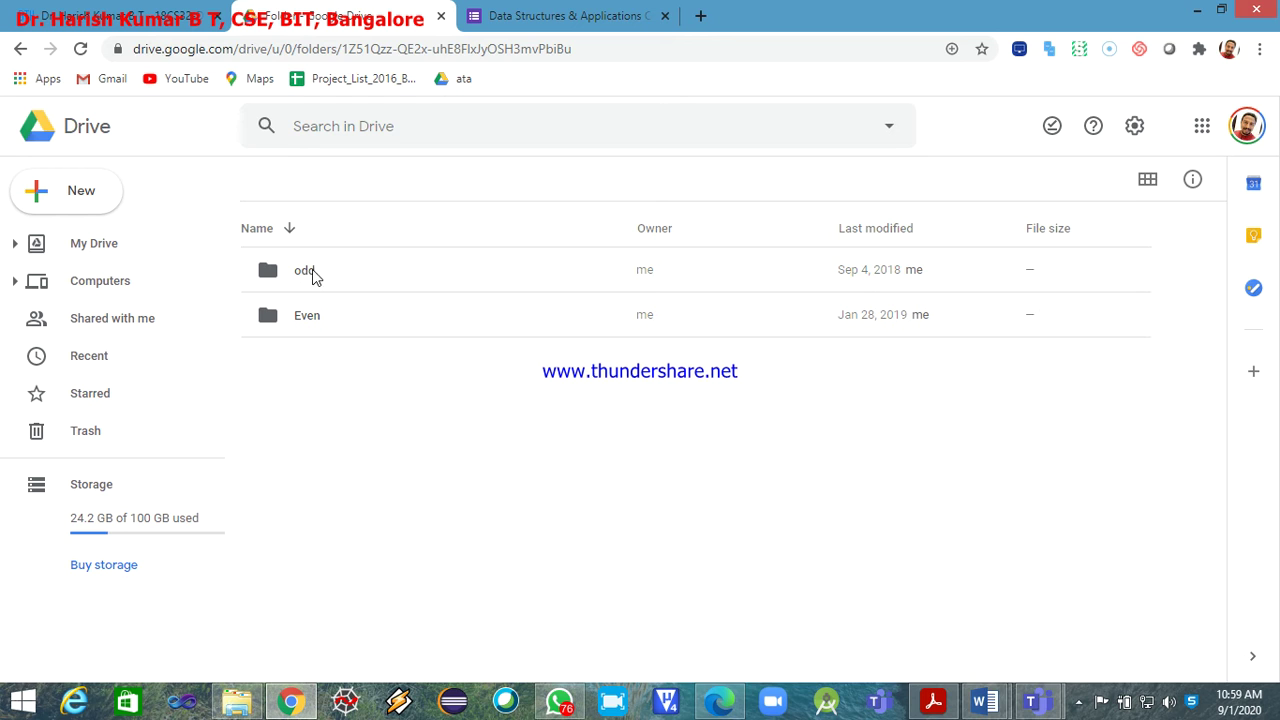
double_click(306, 316)
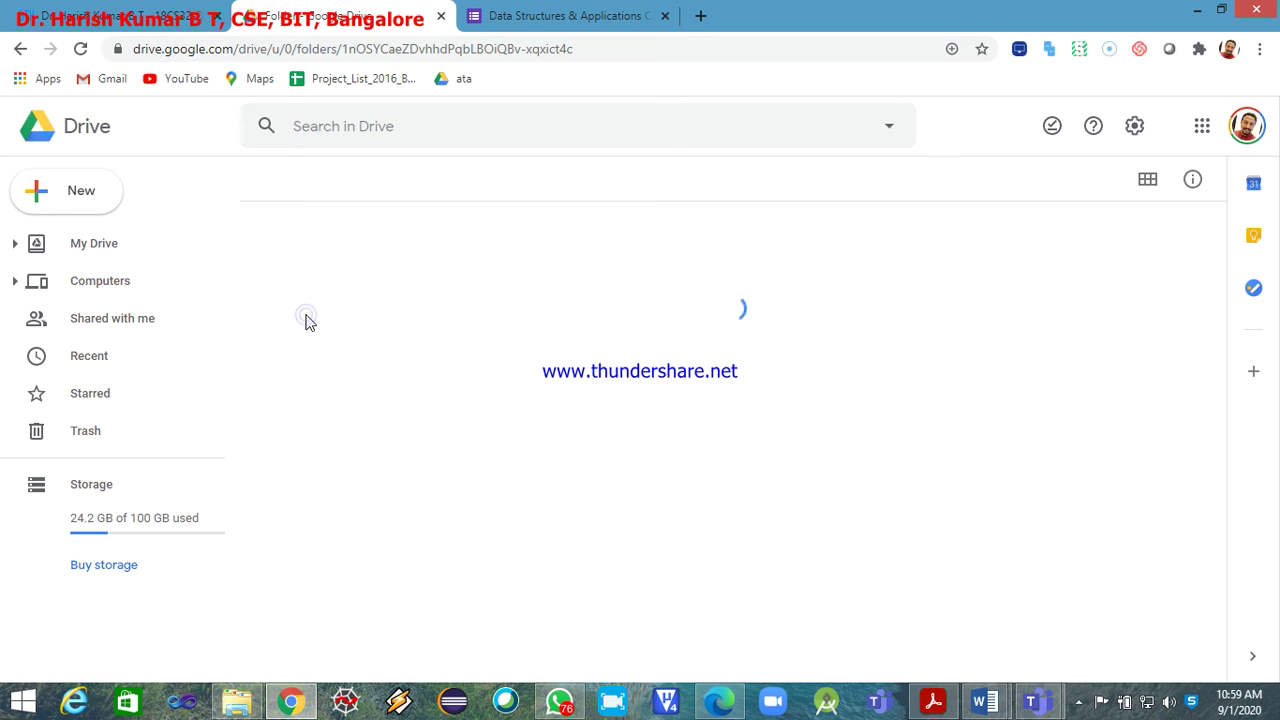
click(306, 316)
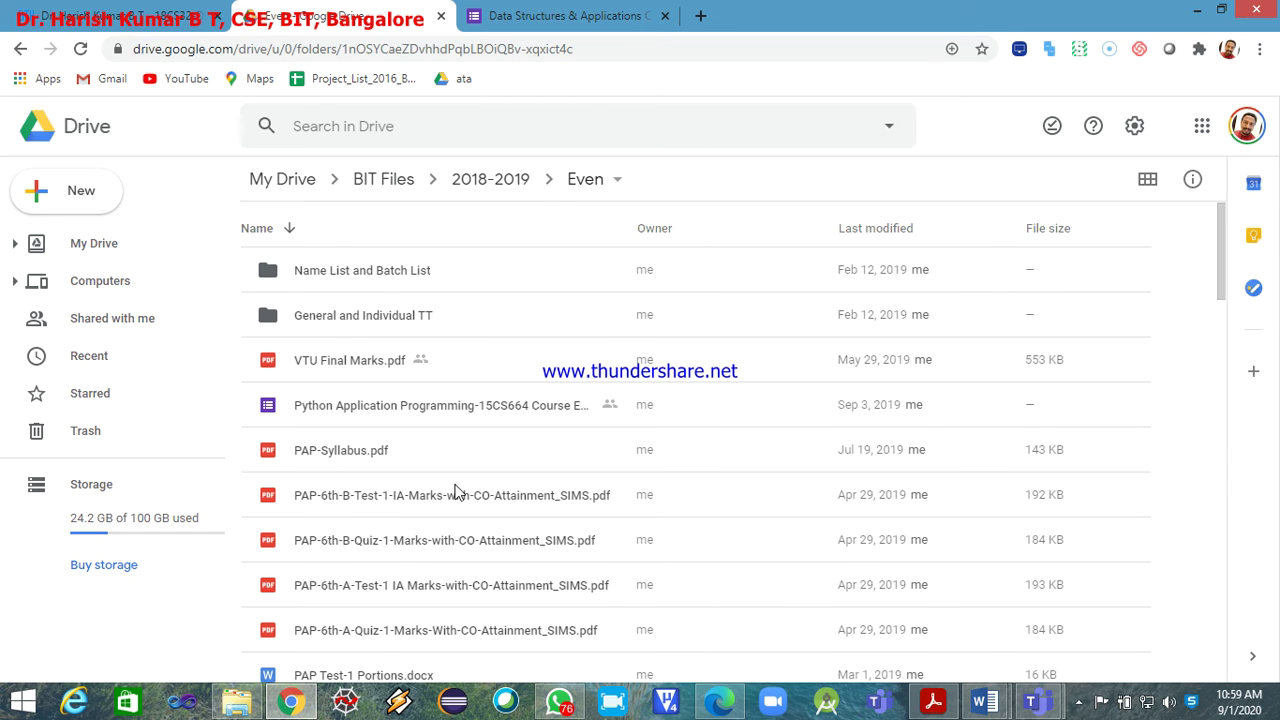
- Look through the files in the Even folder to find the Python course beginning survey form
scroll(455, 492, down, 3)
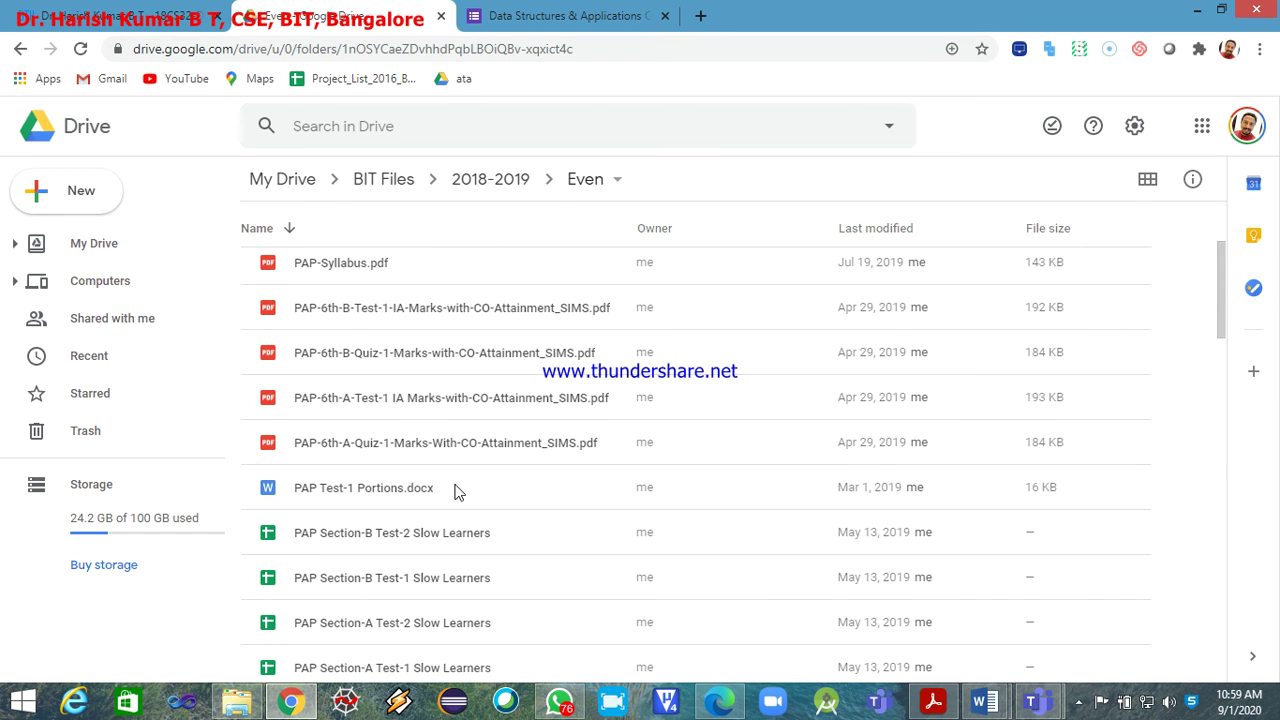
scroll(455, 492, down, 3)
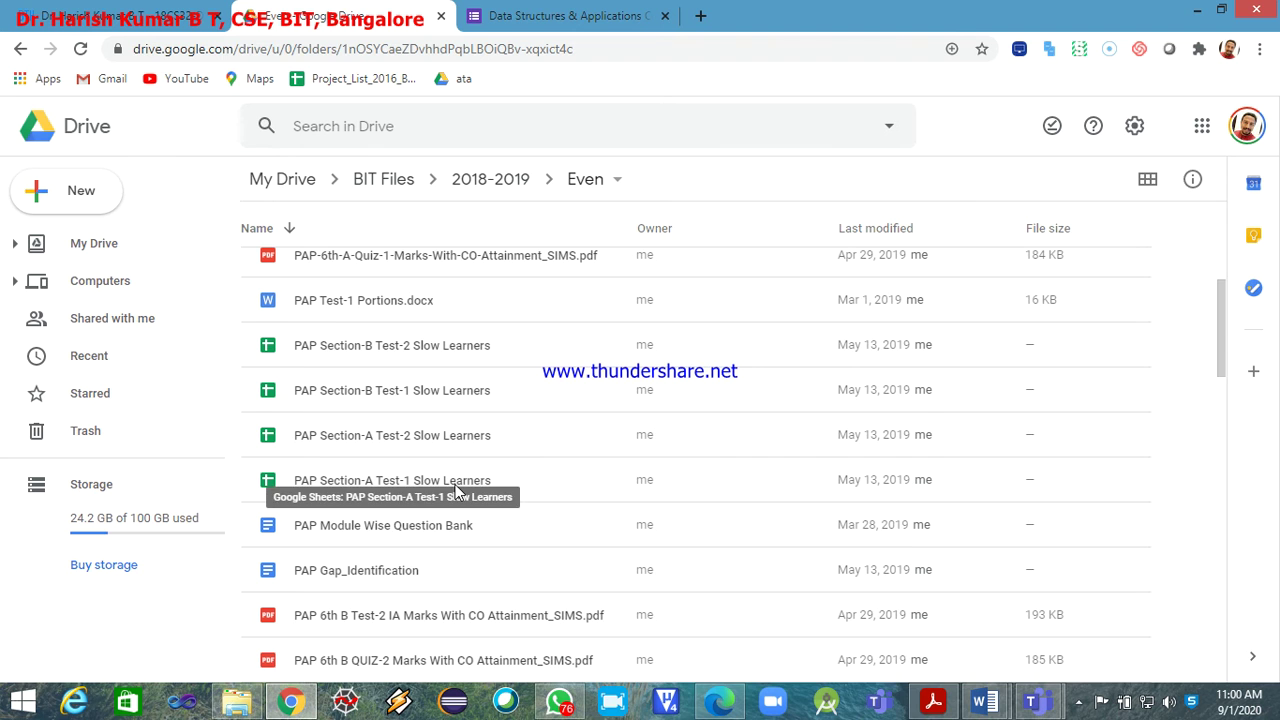
scroll(455, 492, down, 3)
scroll(455, 492, down, 3)
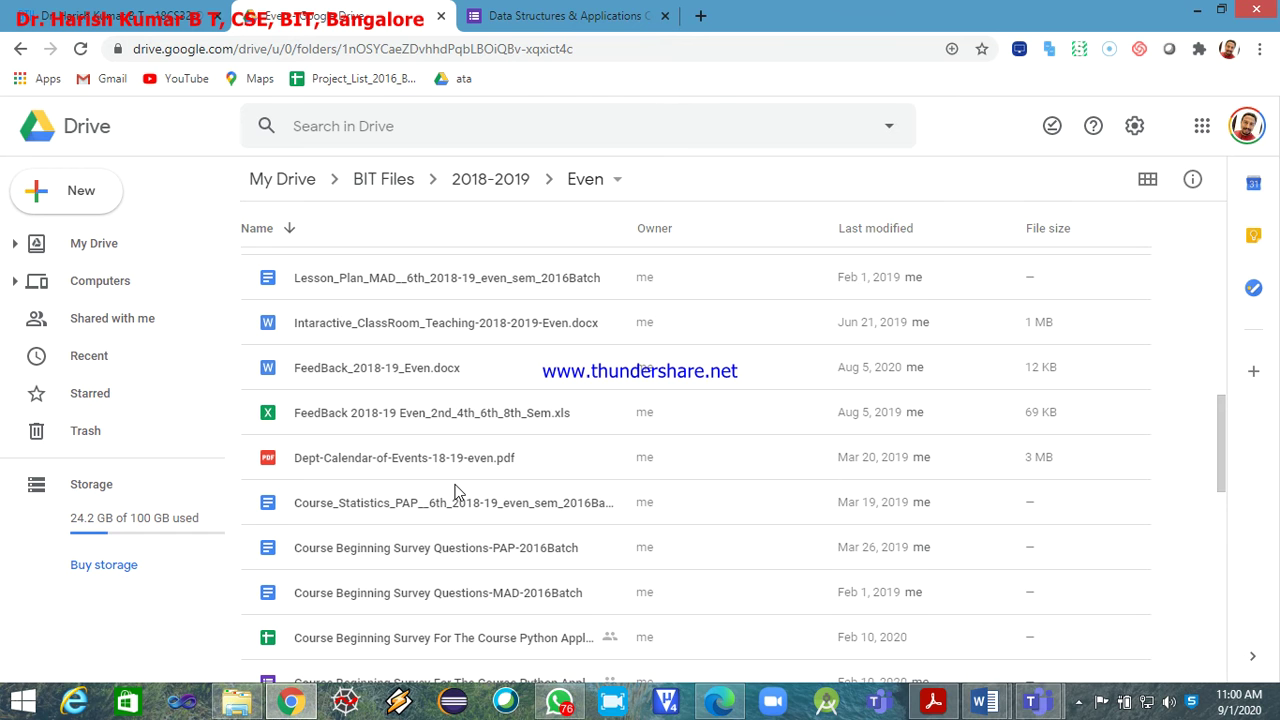
scroll(455, 492, down, 2)
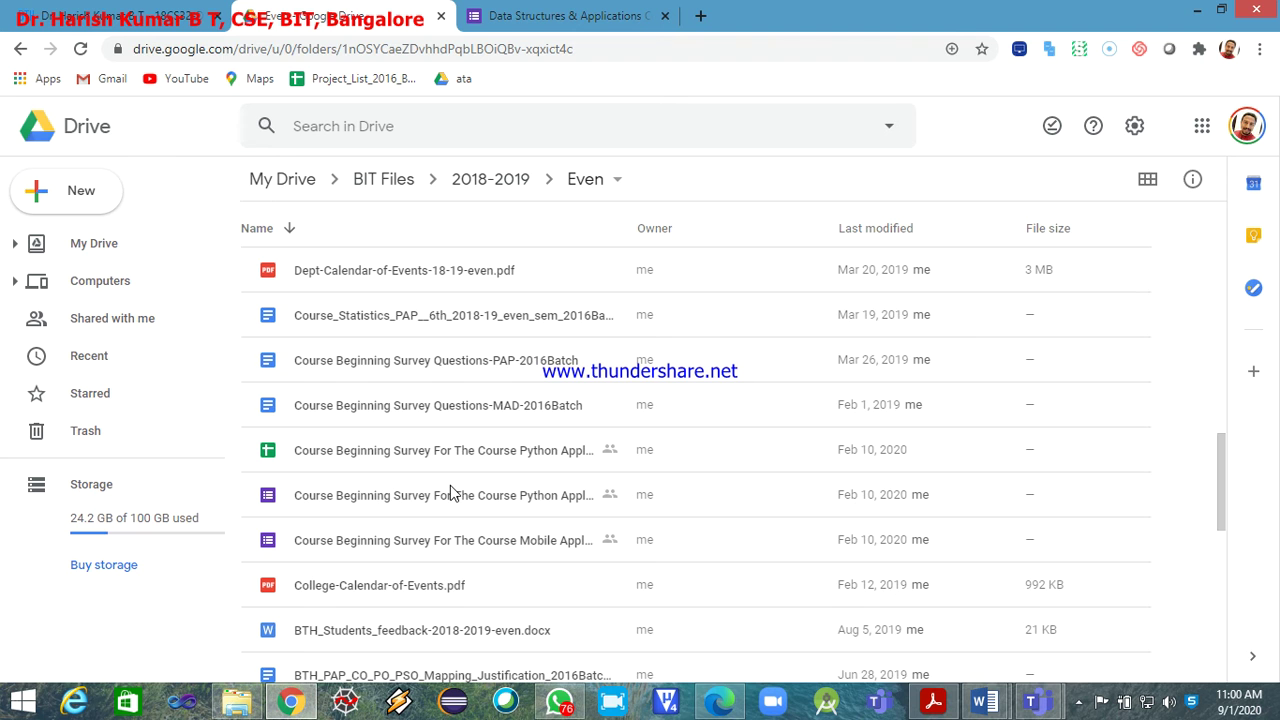
scroll(450, 540, down, 2)
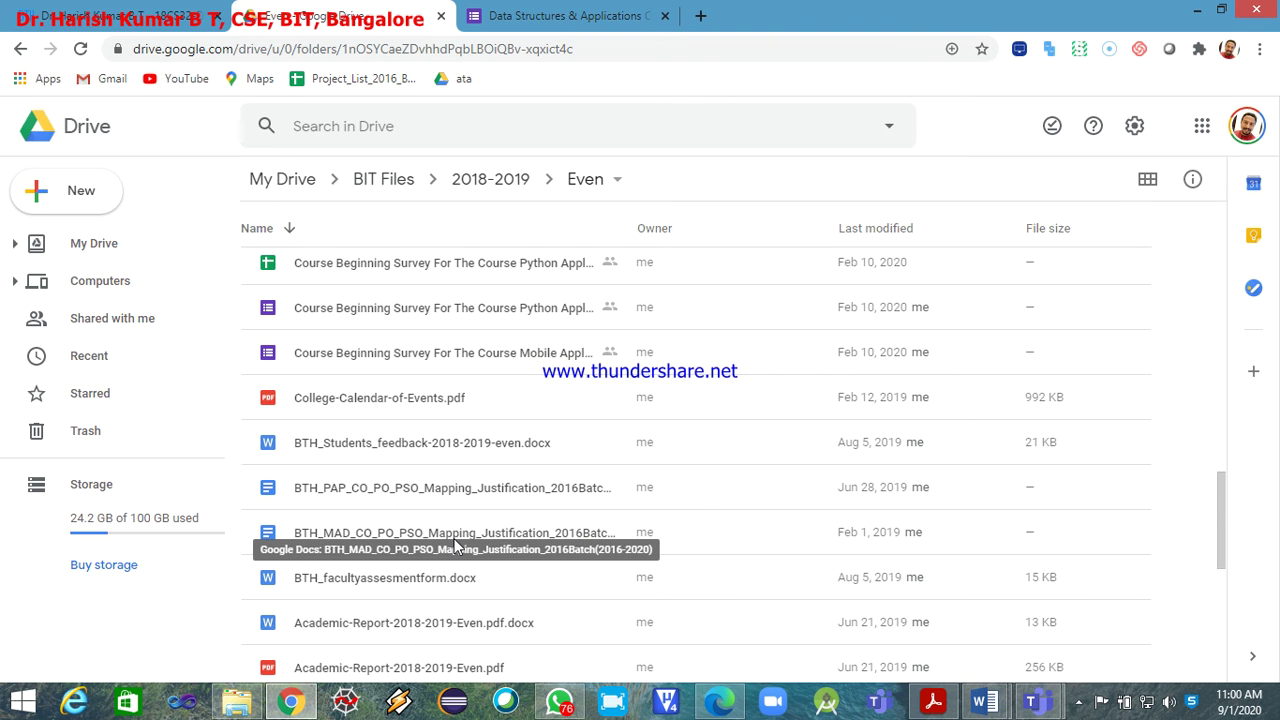
scroll(455, 545, down, 2)
scroll(455, 545, down, 2)
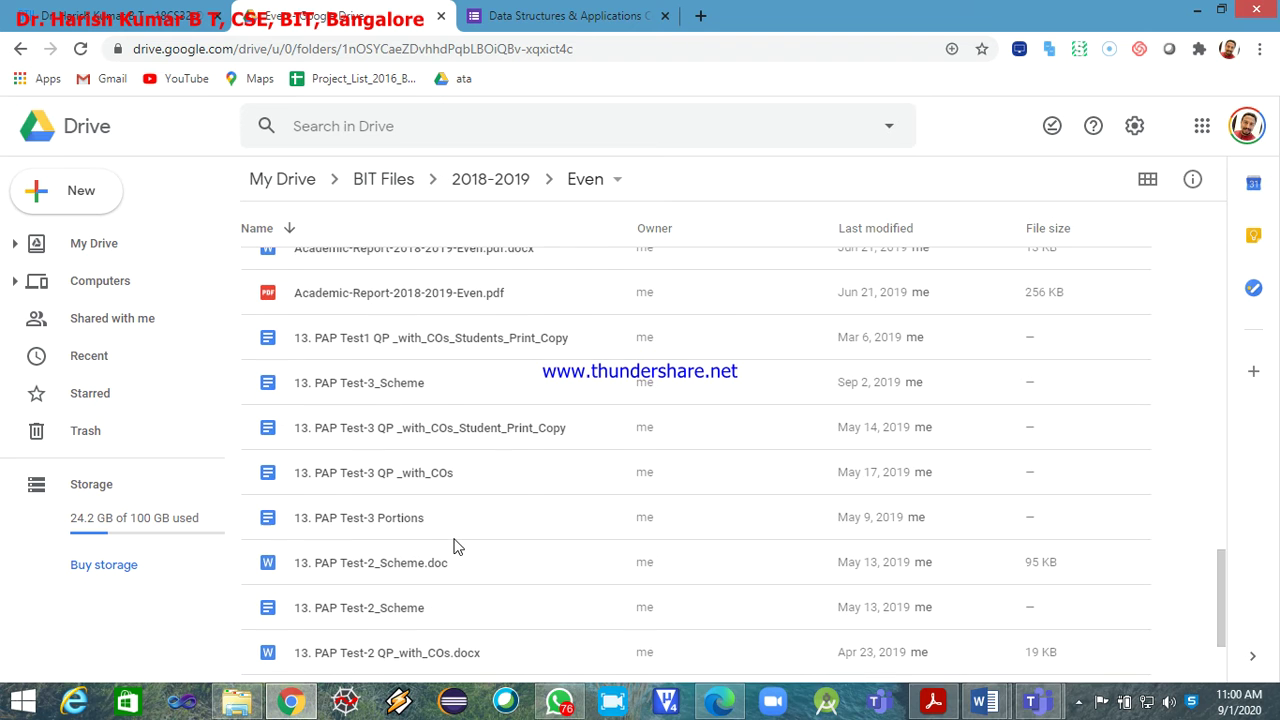
scroll(455, 545, down, 5)
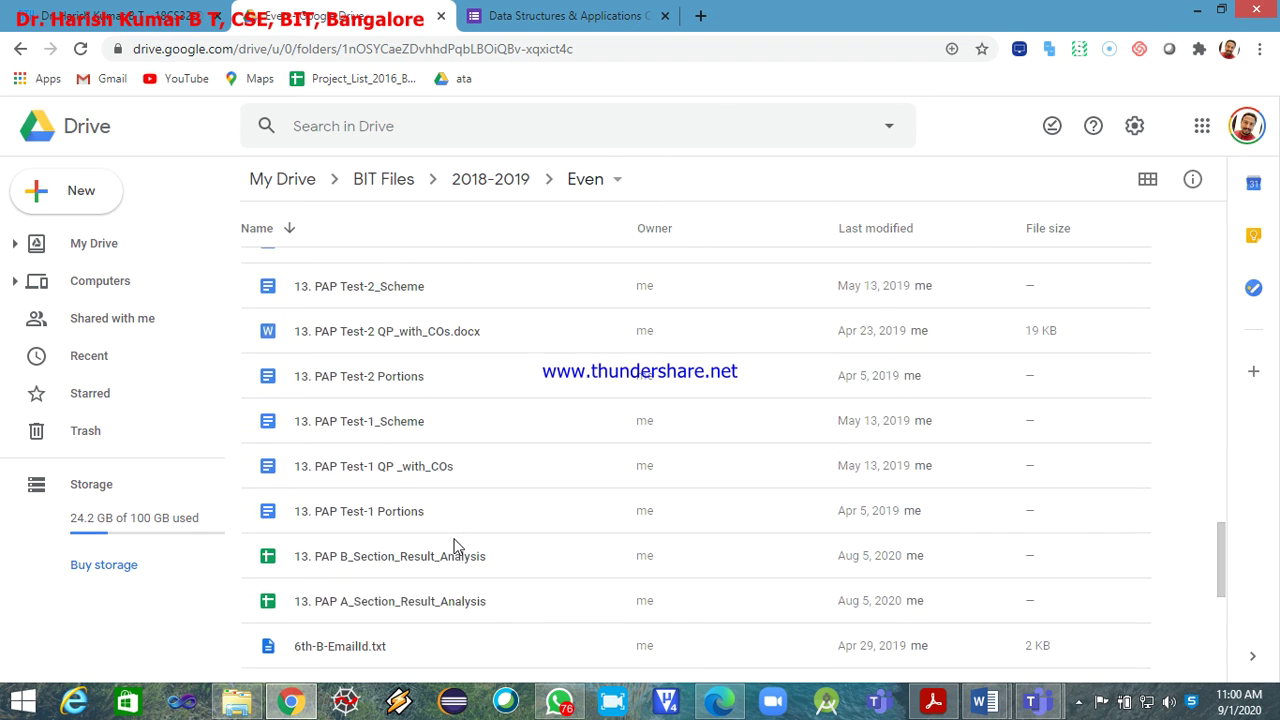
scroll(455, 545, down, 1)
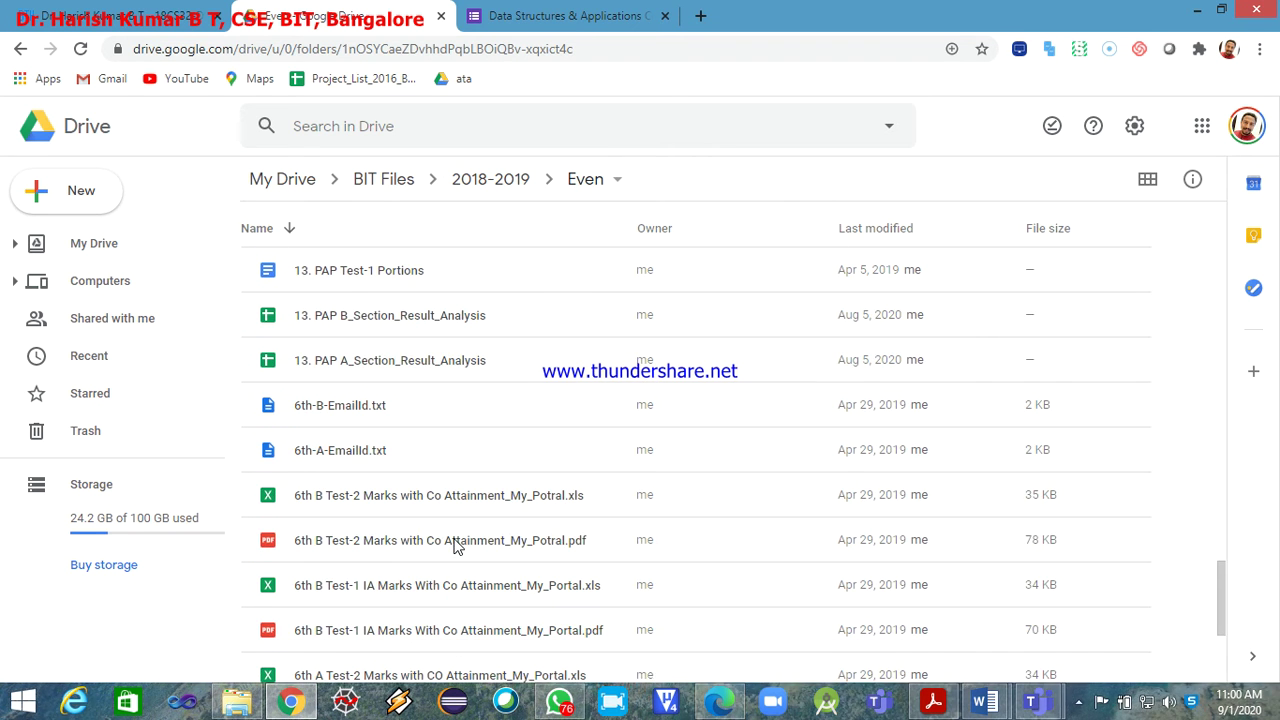
scroll(457, 545, down, 2)
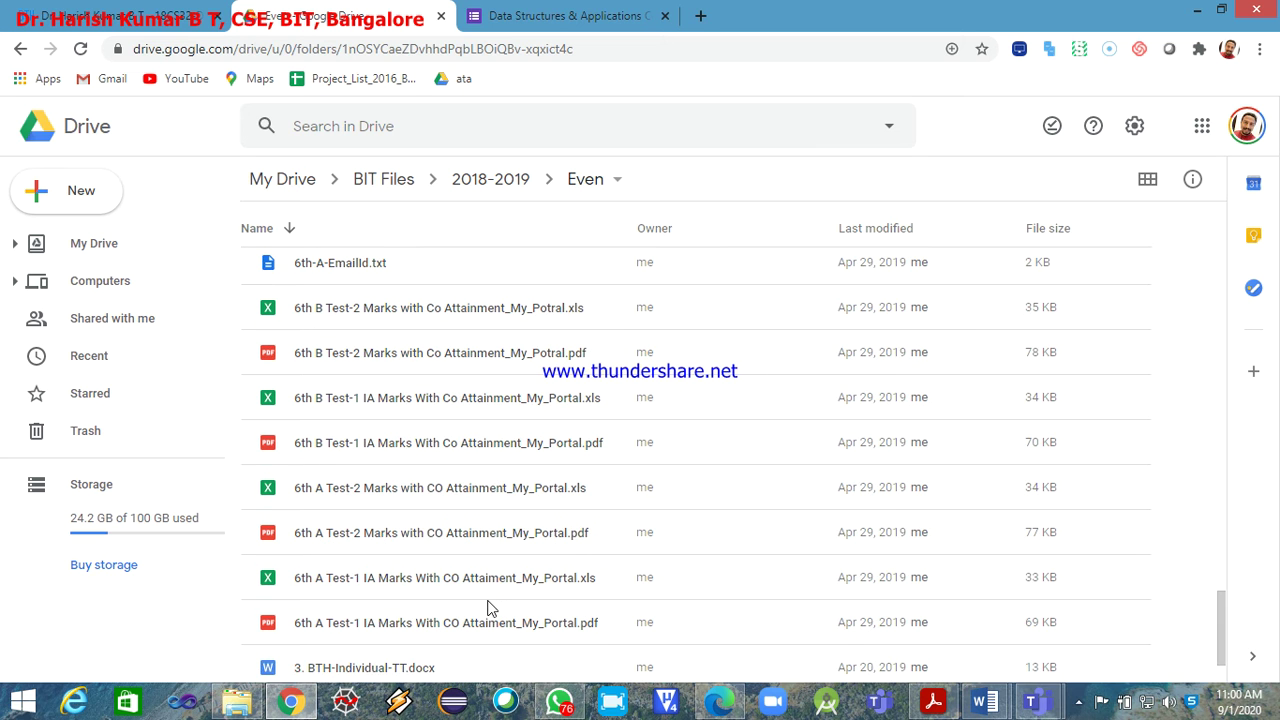
scroll(489, 608, down, 1)
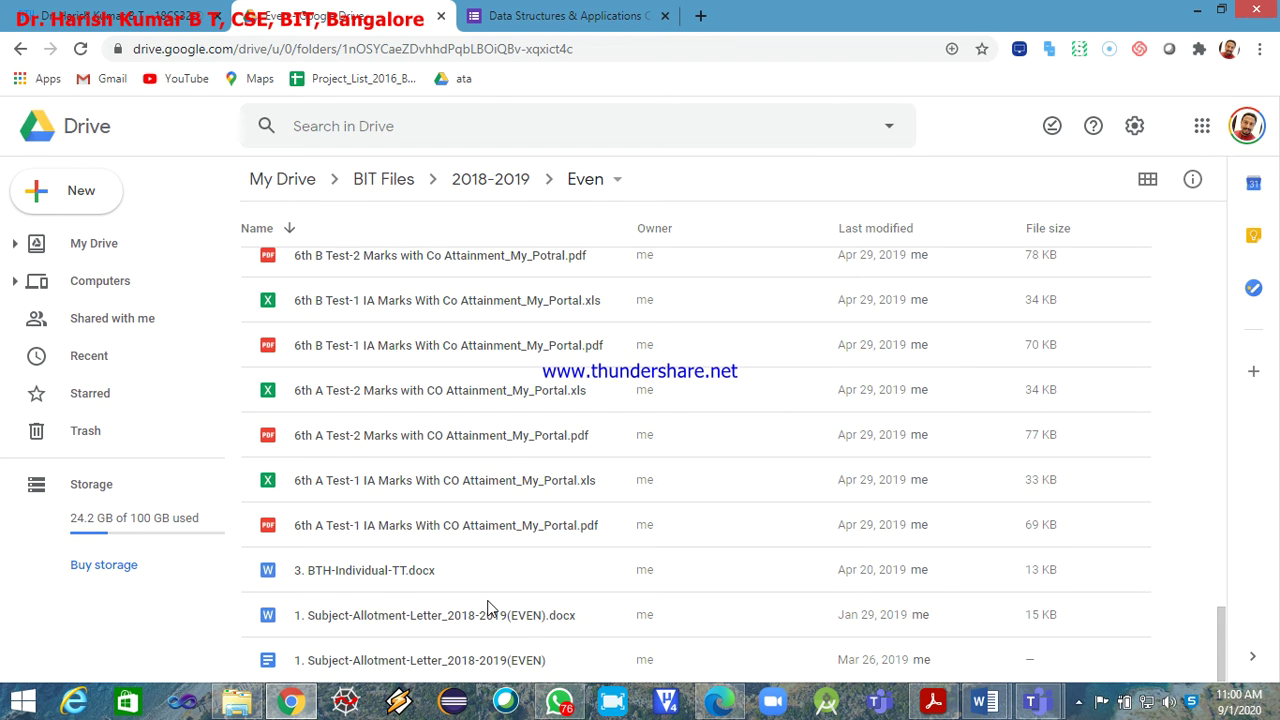
scroll(489, 608, up, 2)
scroll(489, 608, up, 2)
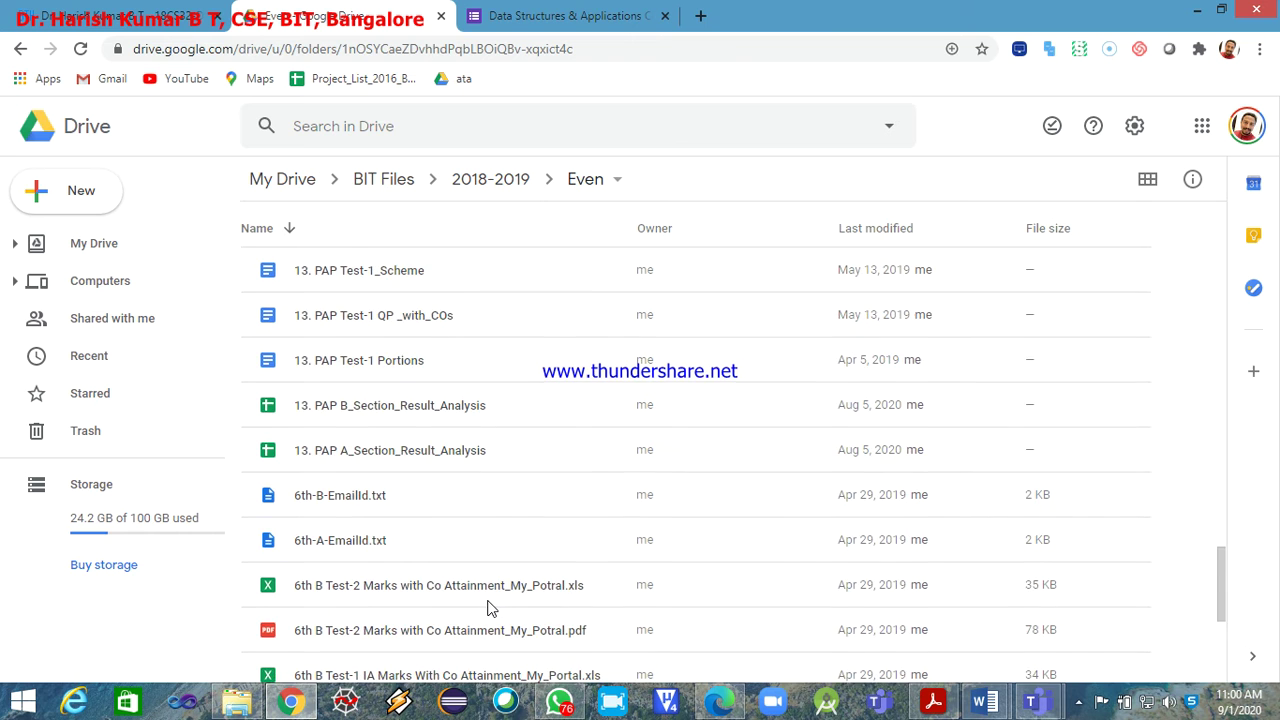
scroll(489, 608, up, 1)
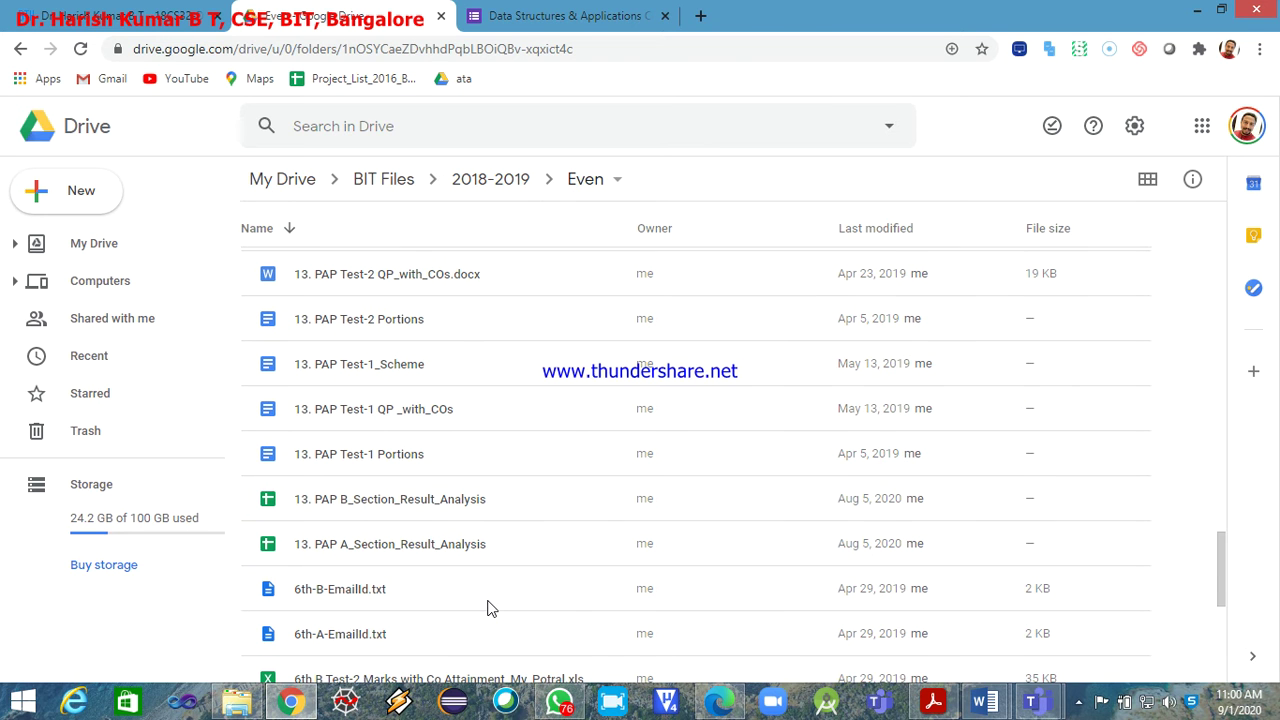
scroll(489, 608, up, 3)
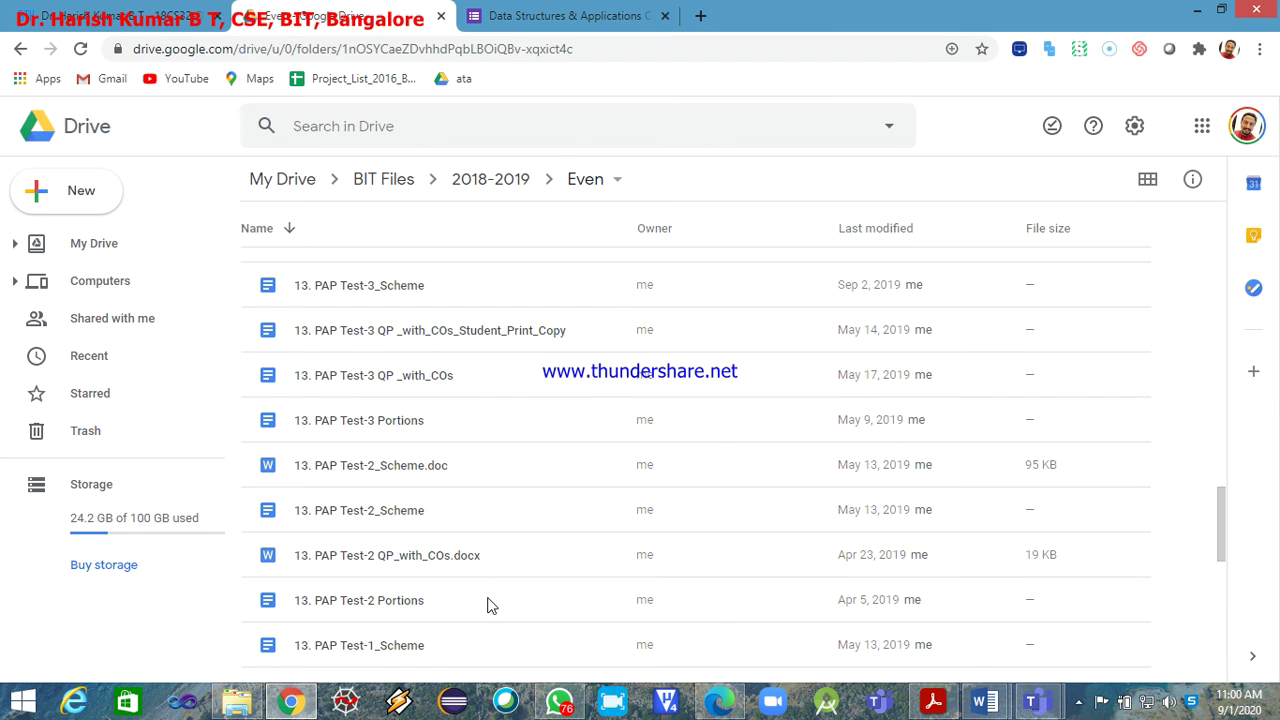
scroll(489, 606, up, 2)
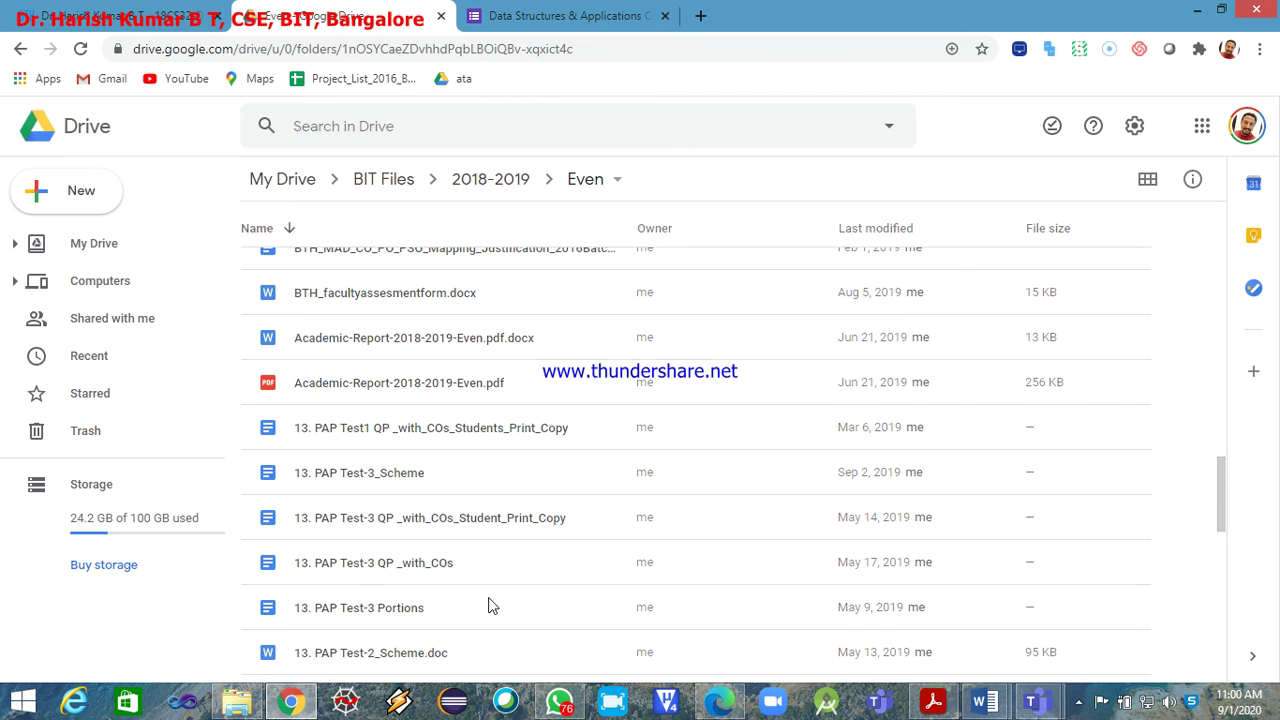
scroll(489, 606, up, 1)
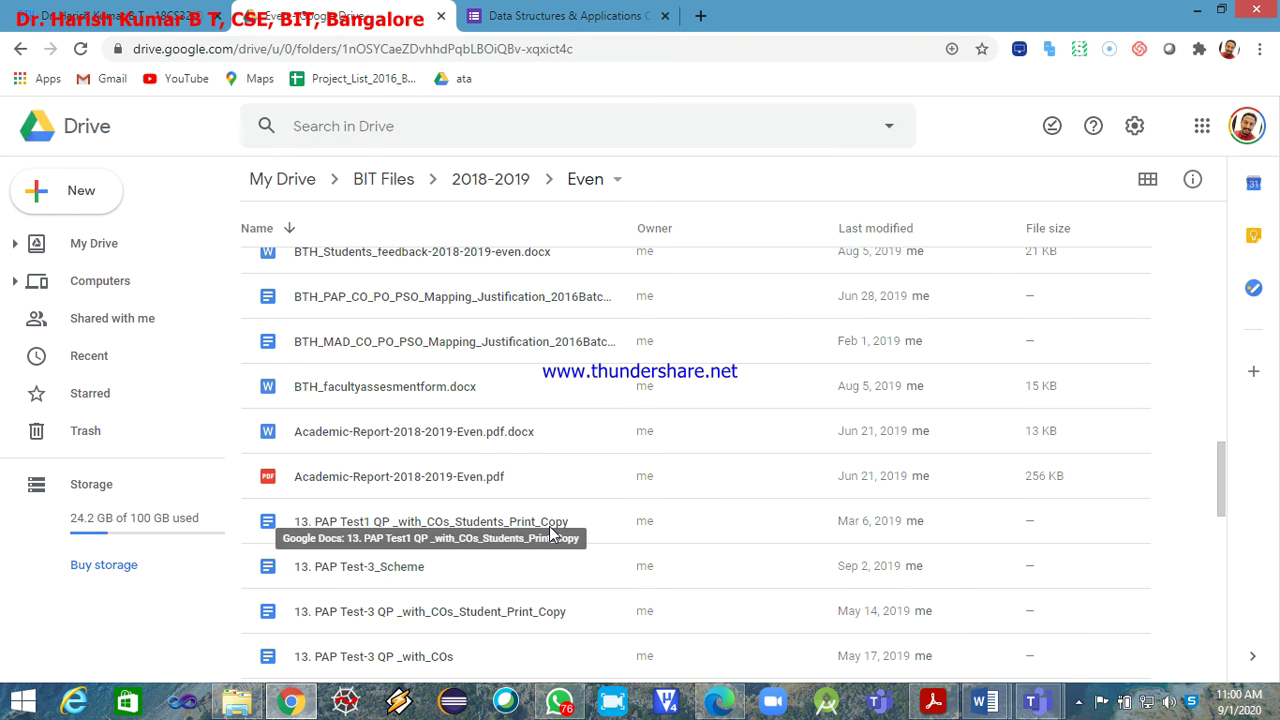
scroll(549, 526, up, 1)
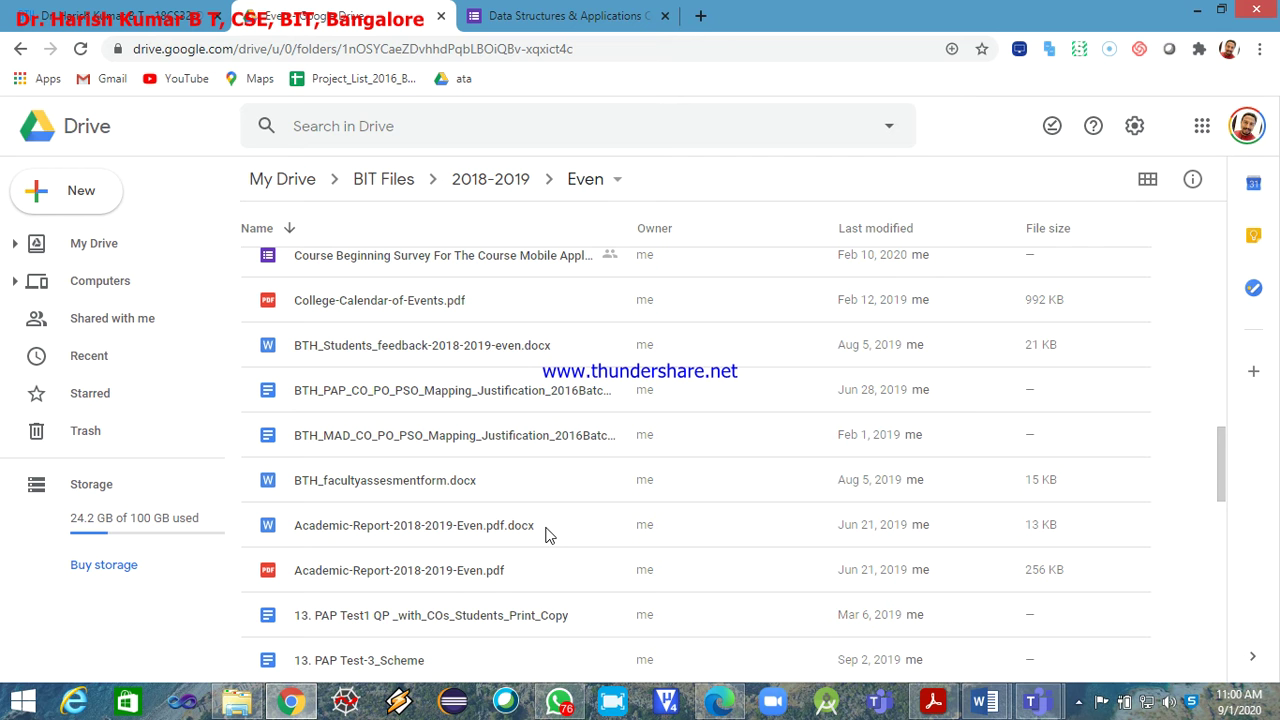
scroll(549, 533, up, 1)
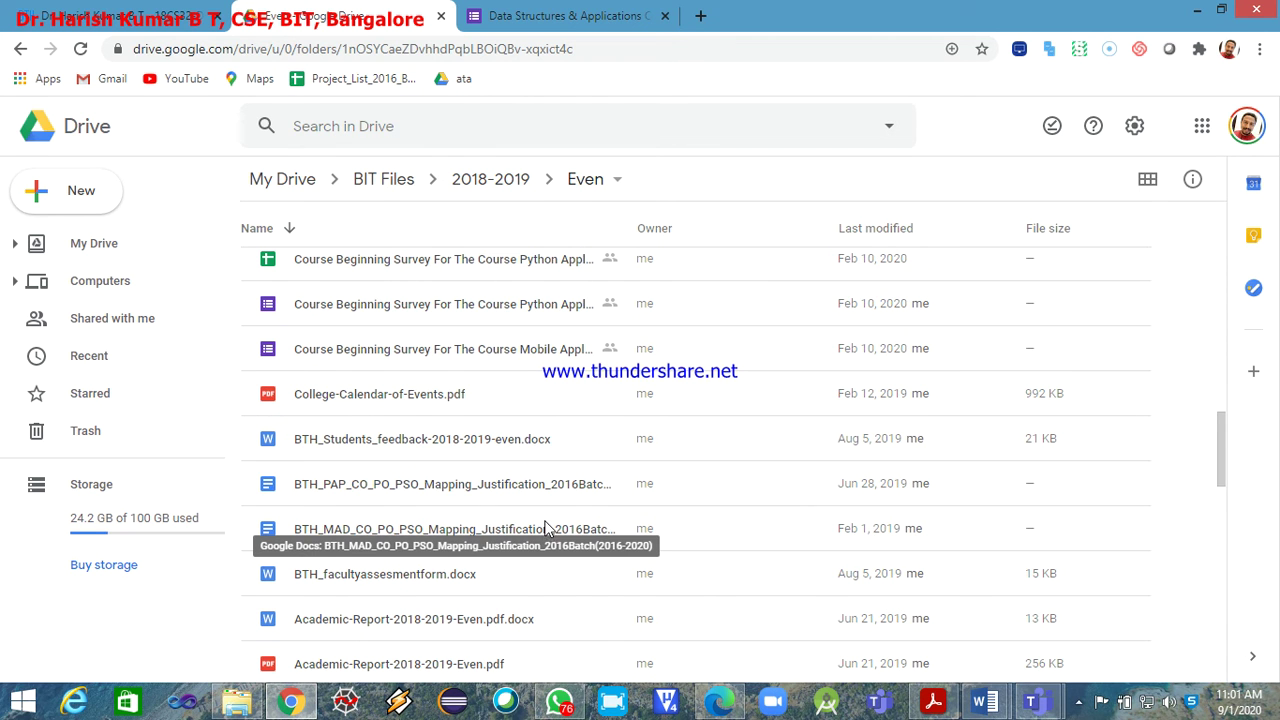
- Make a copy of the Course Beginning Survey form for the Python application course
click(448, 313)
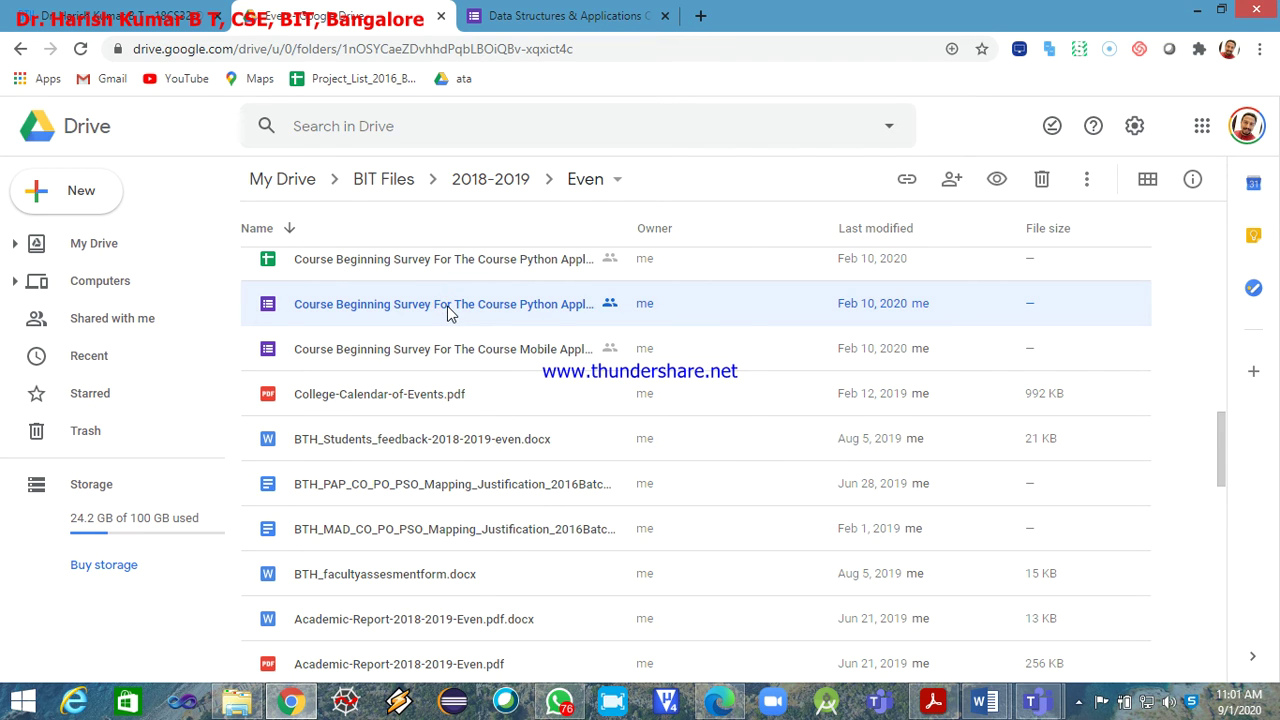
right_click(448, 313)
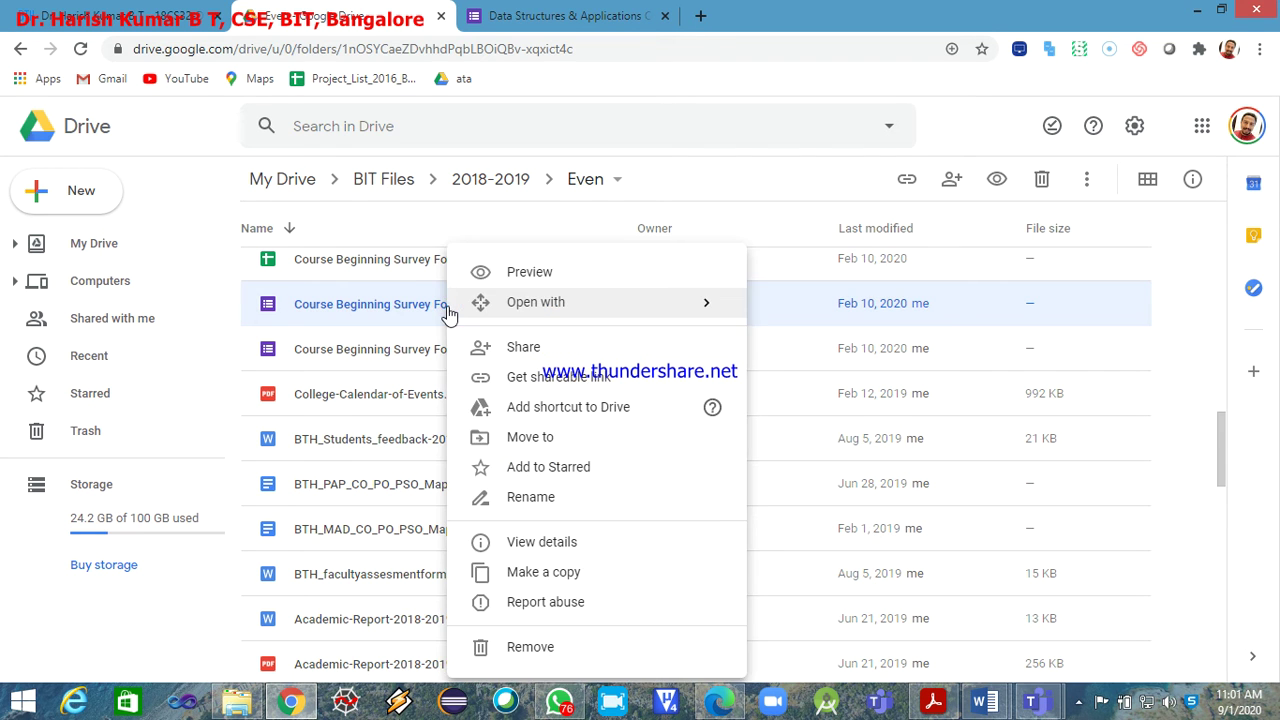
click(543, 577)
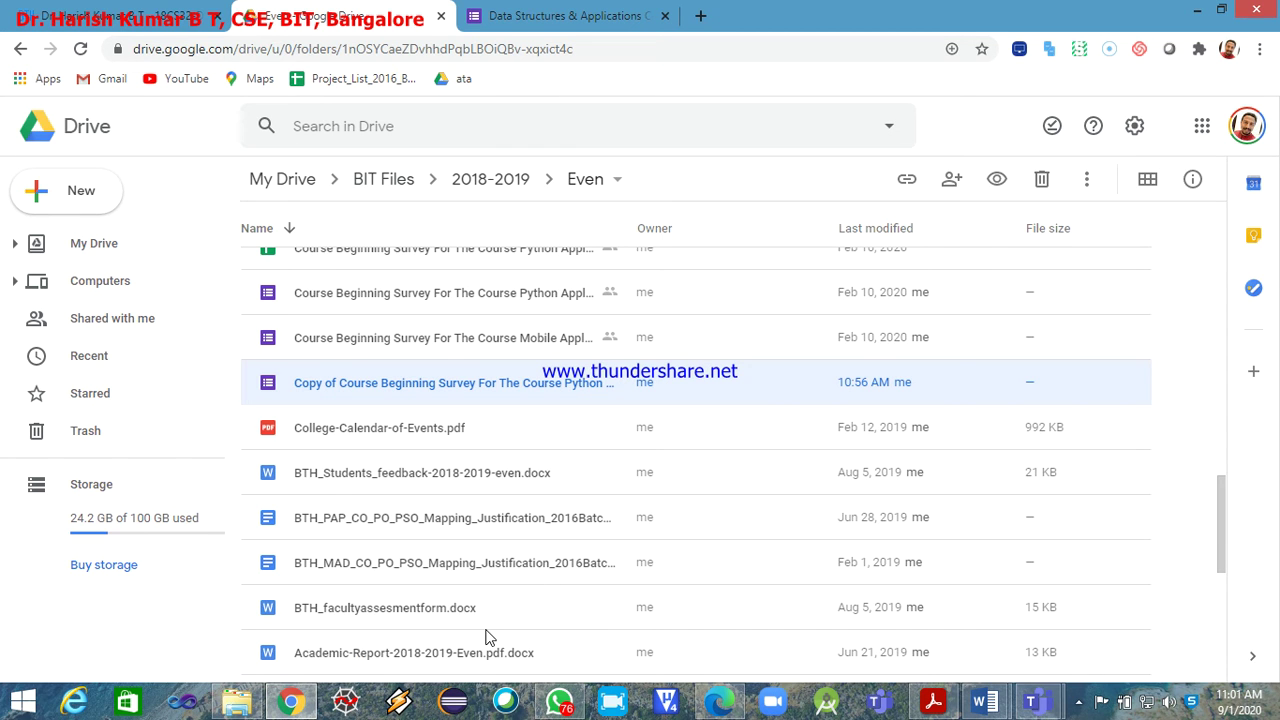
- Move the copied Python survey form to BIT Files > 2020-2021 > ODD > Application Development Using Python
right_click(388, 404)
click(481, 440)
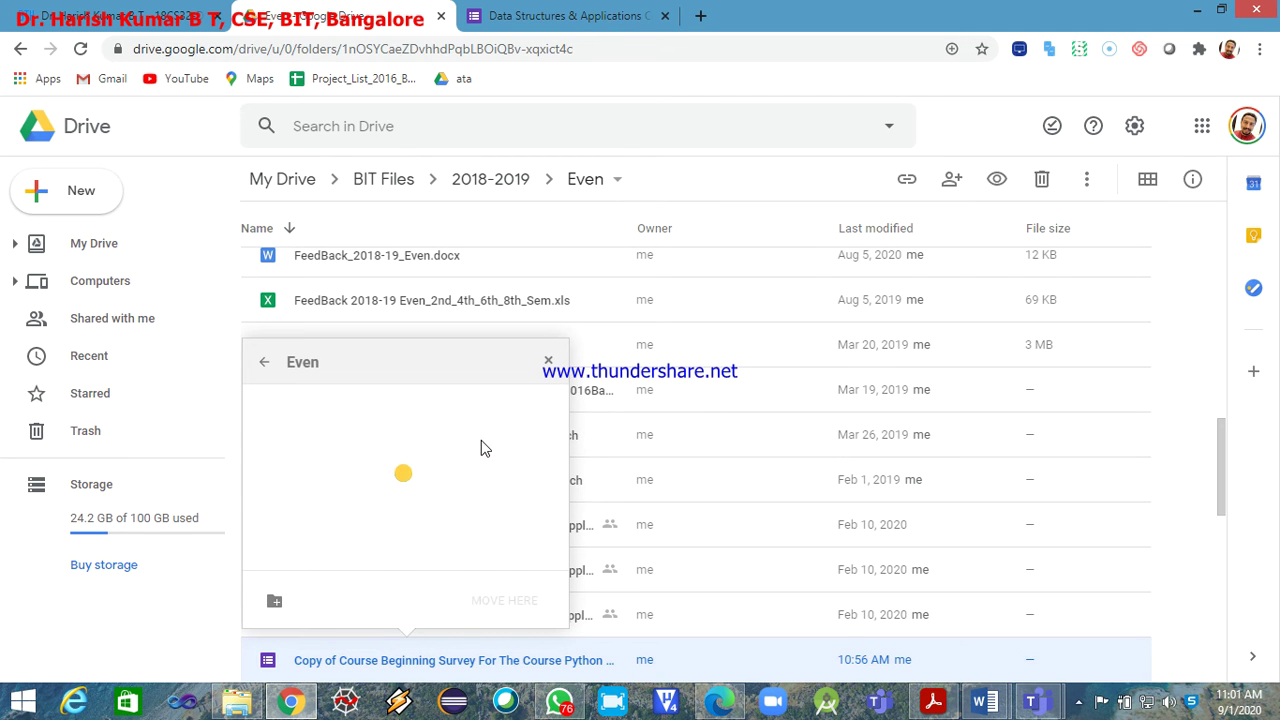
click(264, 363)
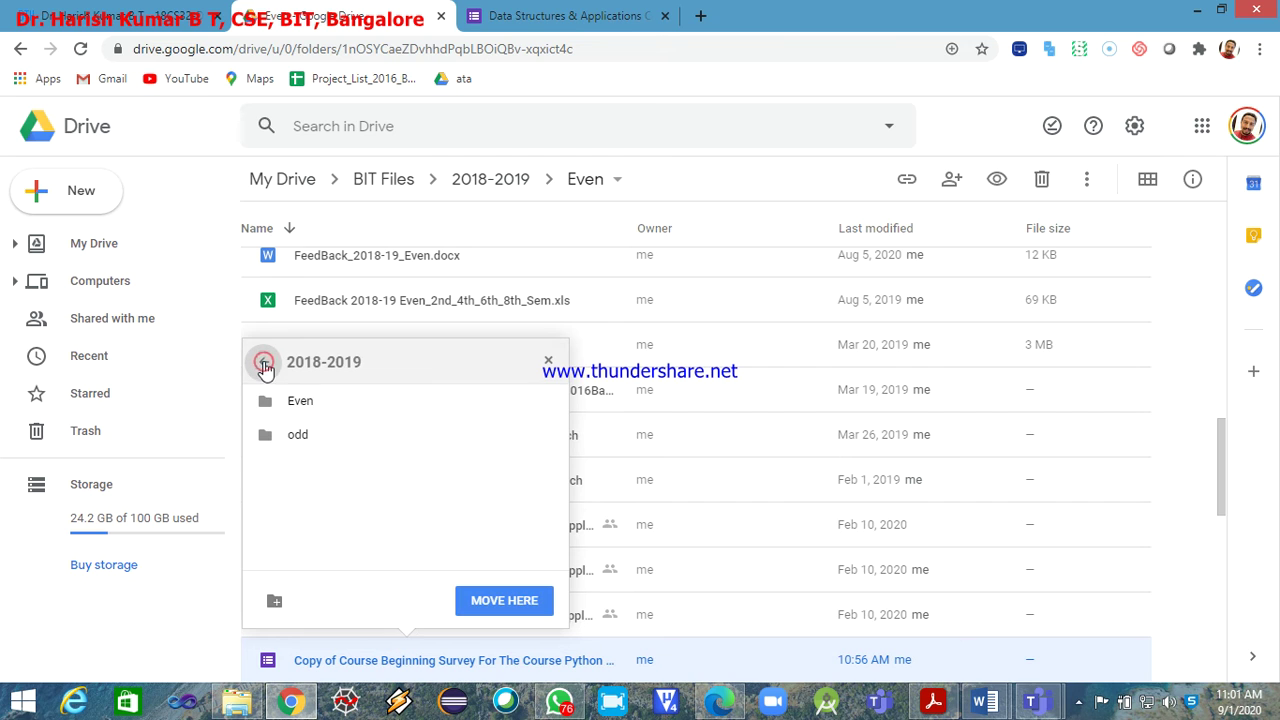
click(265, 368)
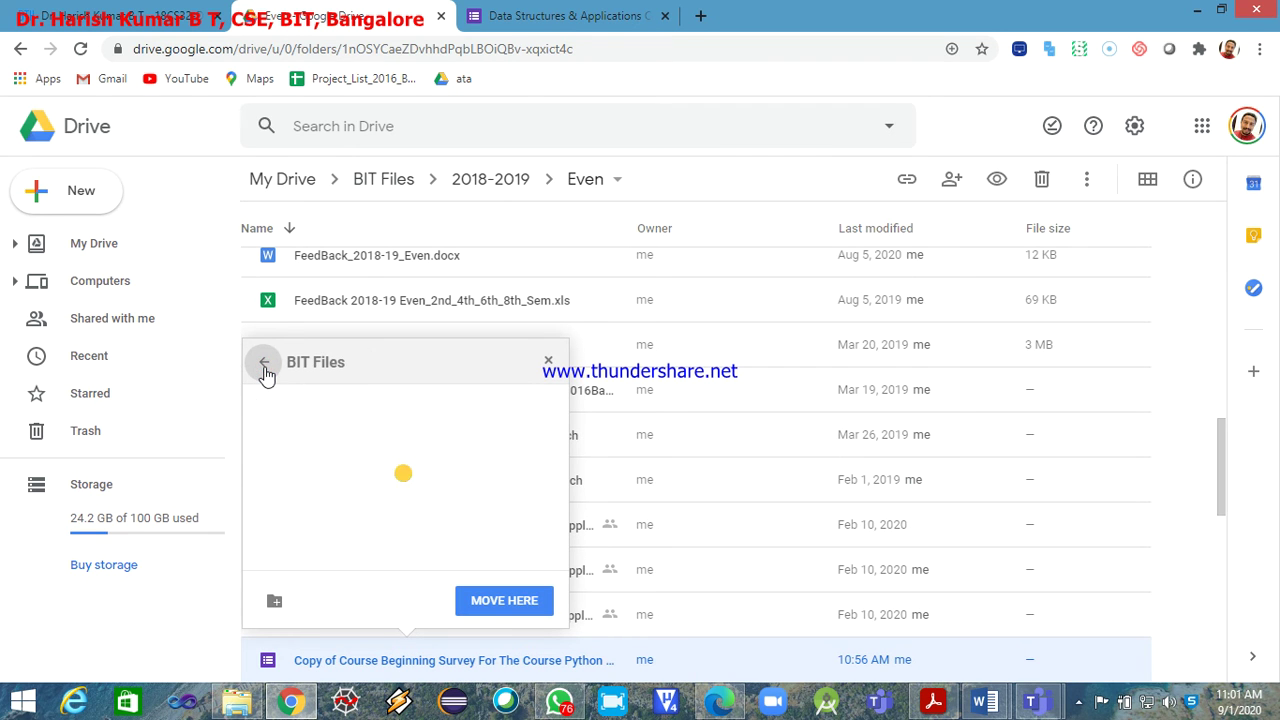
scroll(378, 470, down, 3)
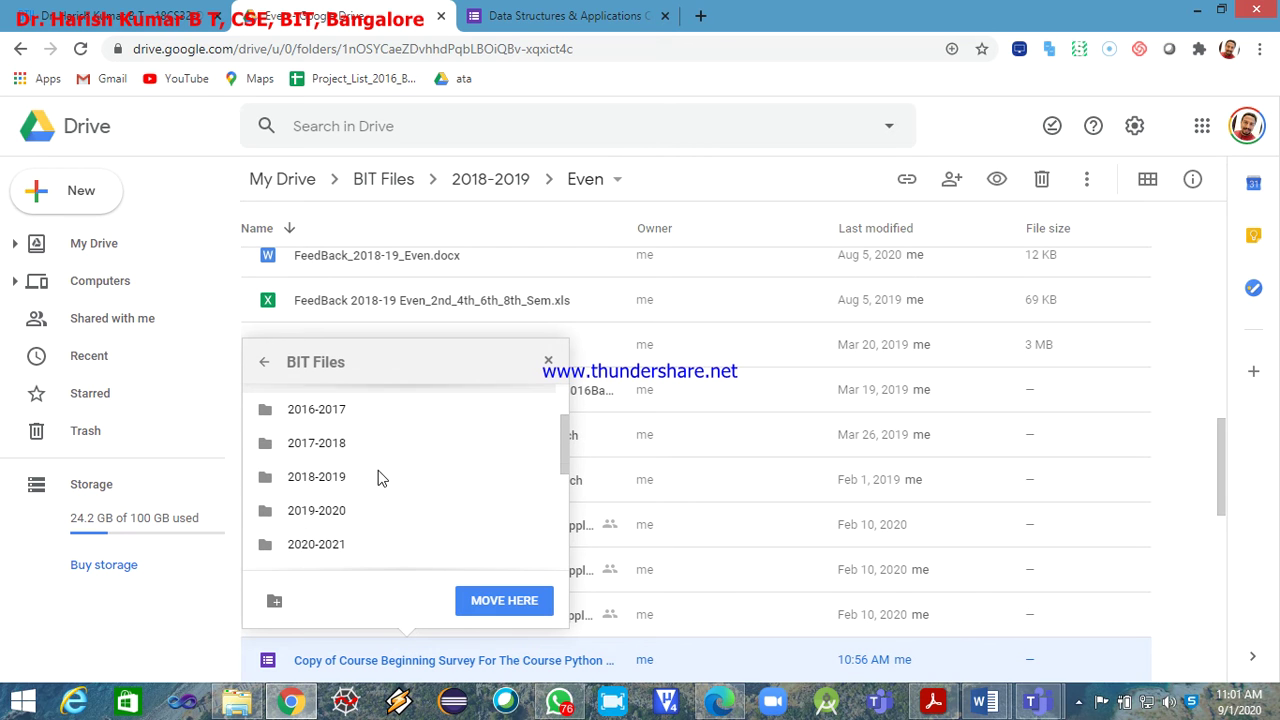
double_click(310, 543)
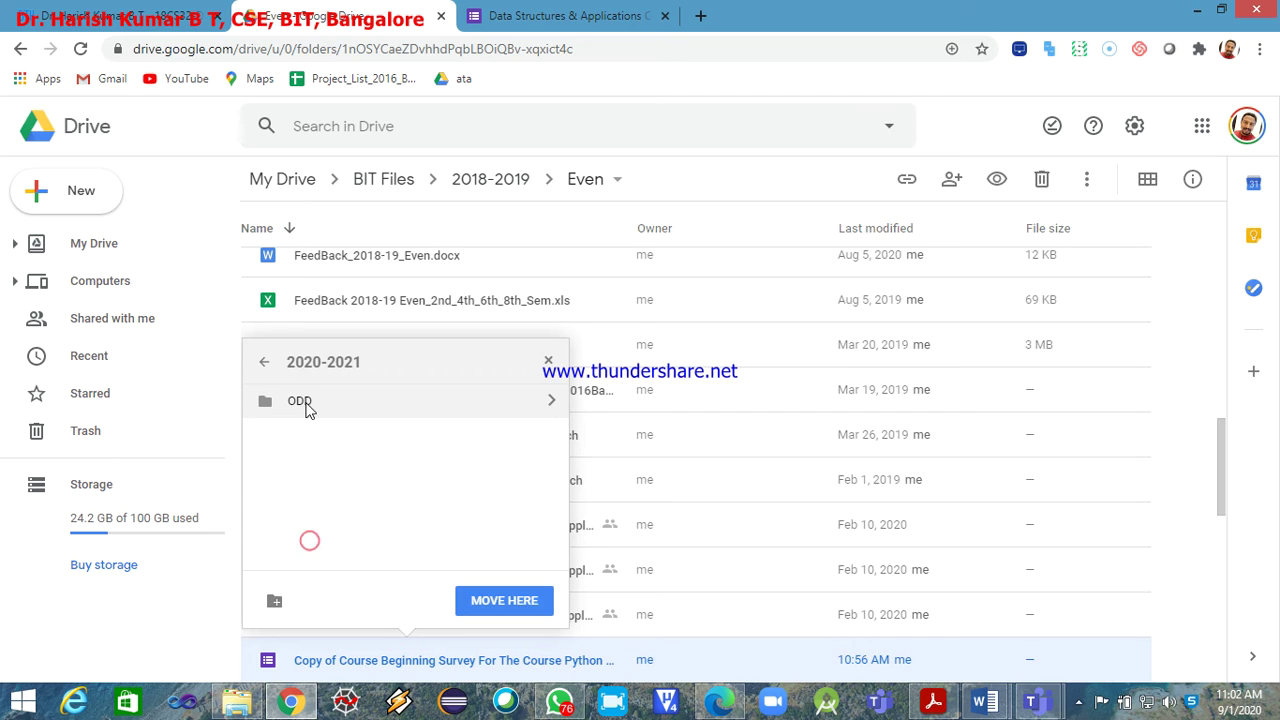
double_click(300, 401)
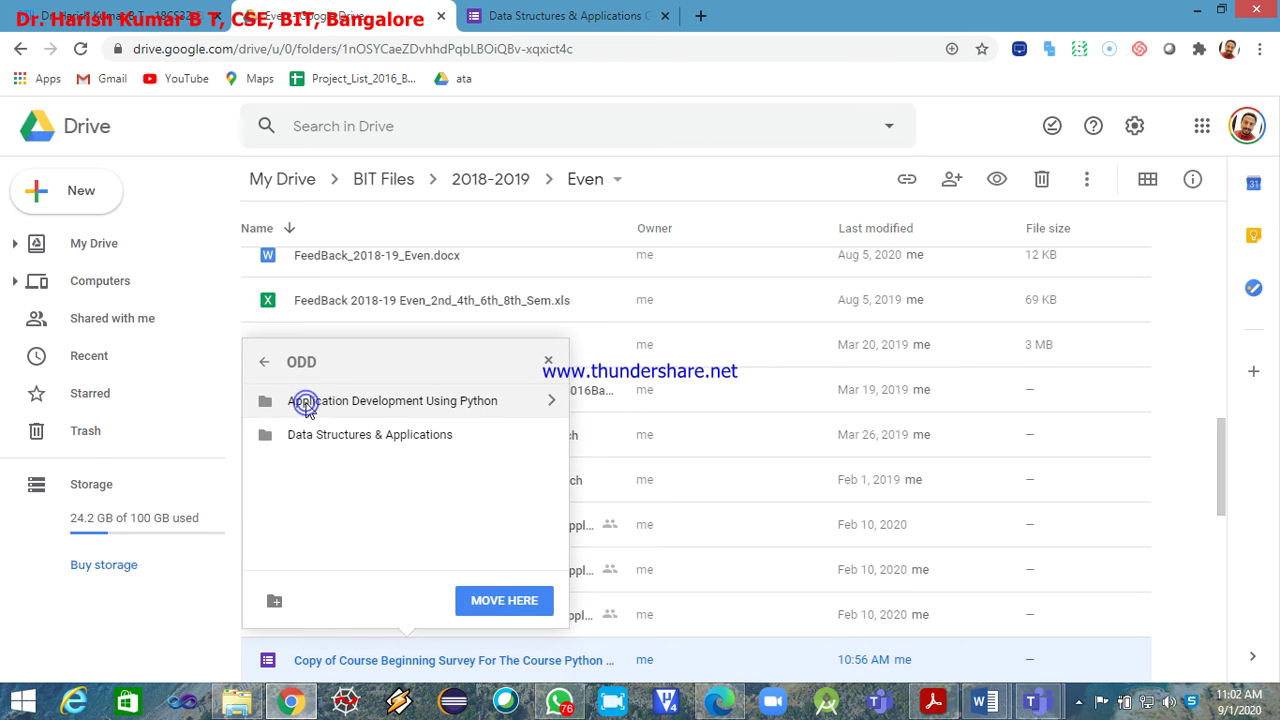
double_click(344, 405)
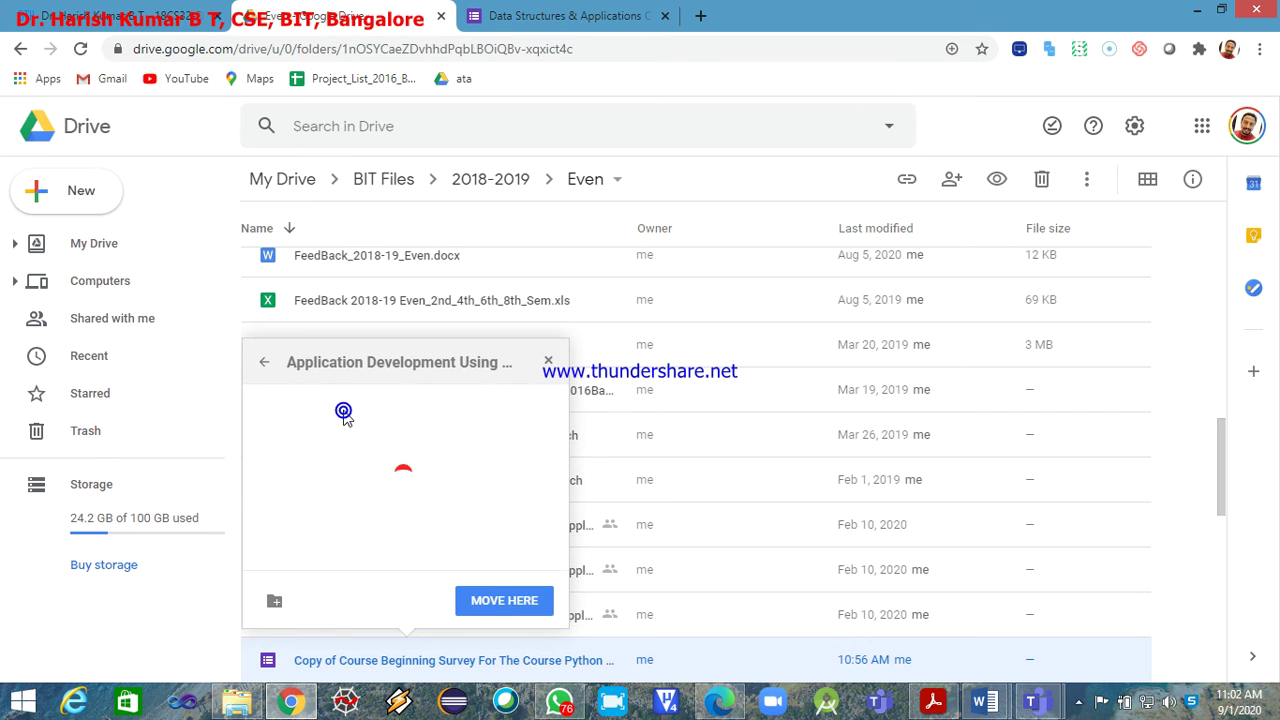
click(490, 610)
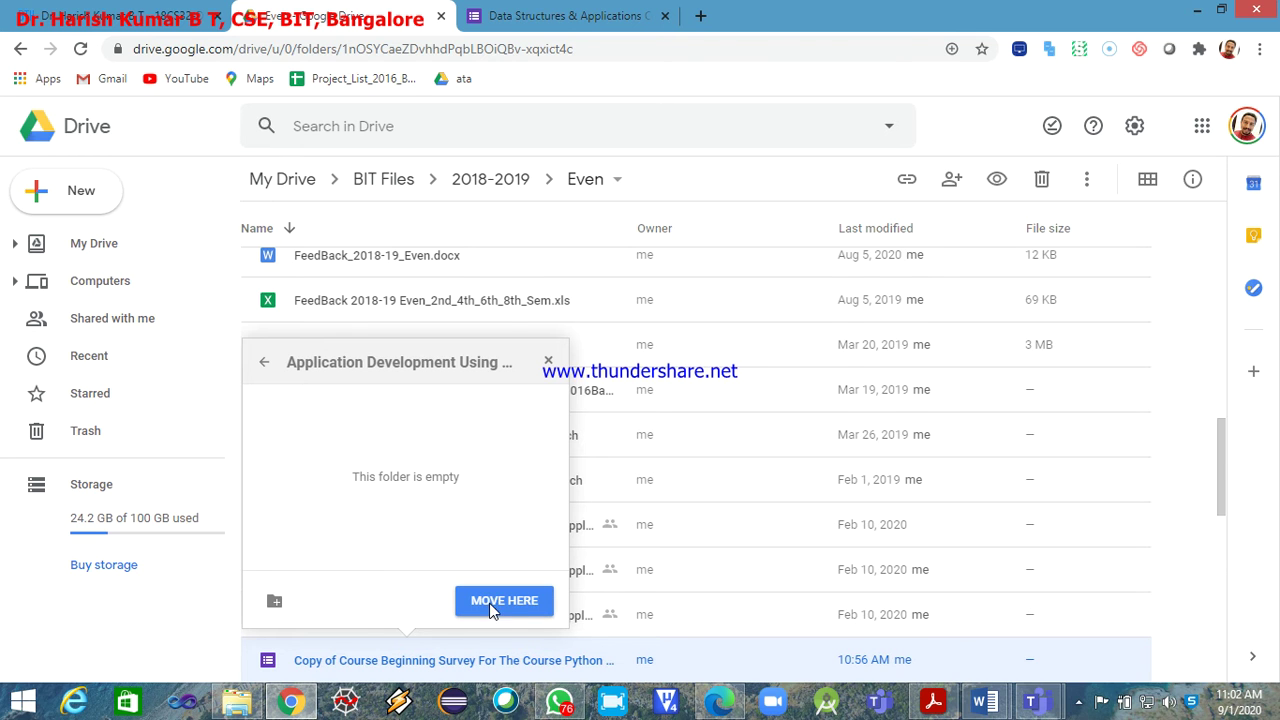
- Open the Application Development Using Python folder inside BIT Files > 2020-2021 > ODD
click(383, 190)
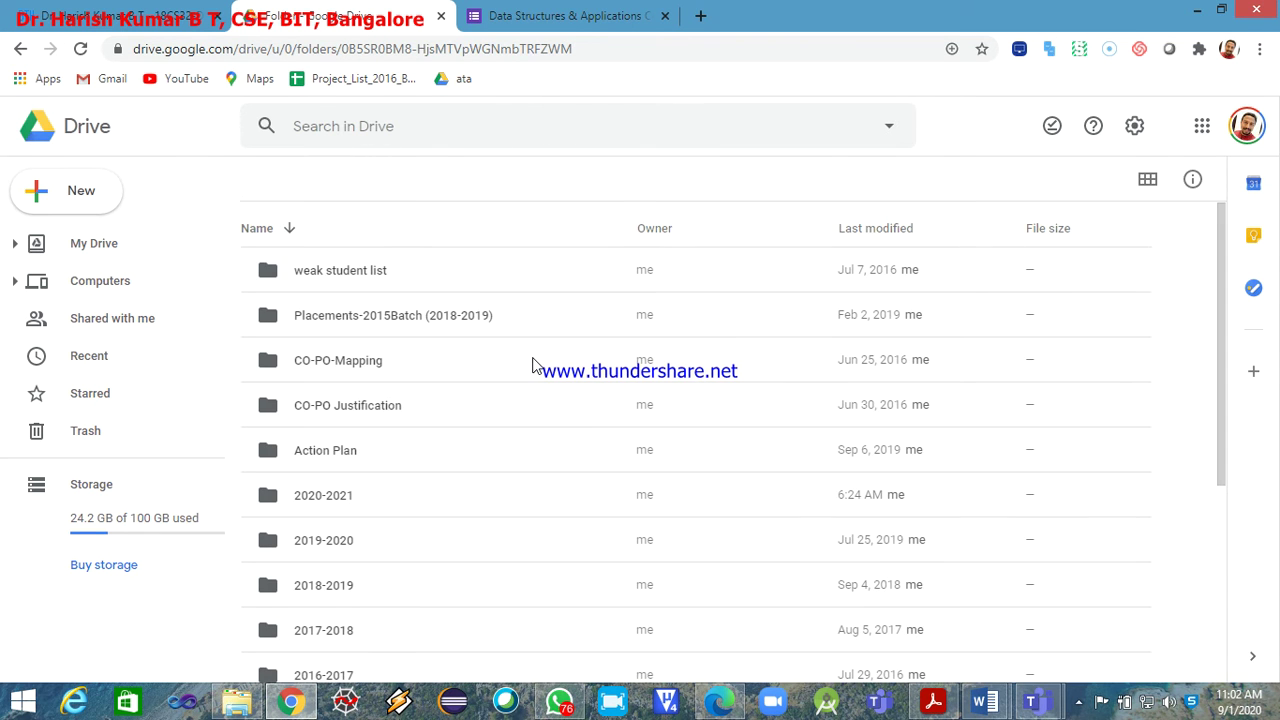
scroll(350, 605, down, 1)
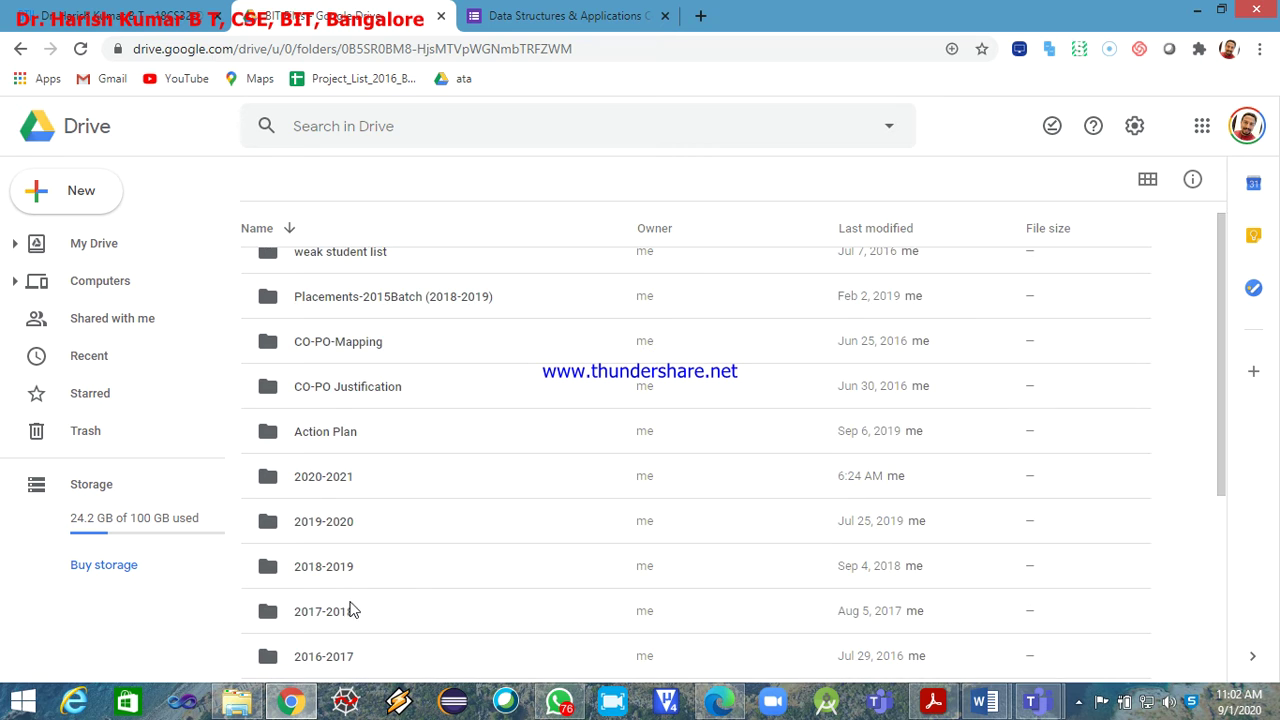
scroll(350, 540, up, 1)
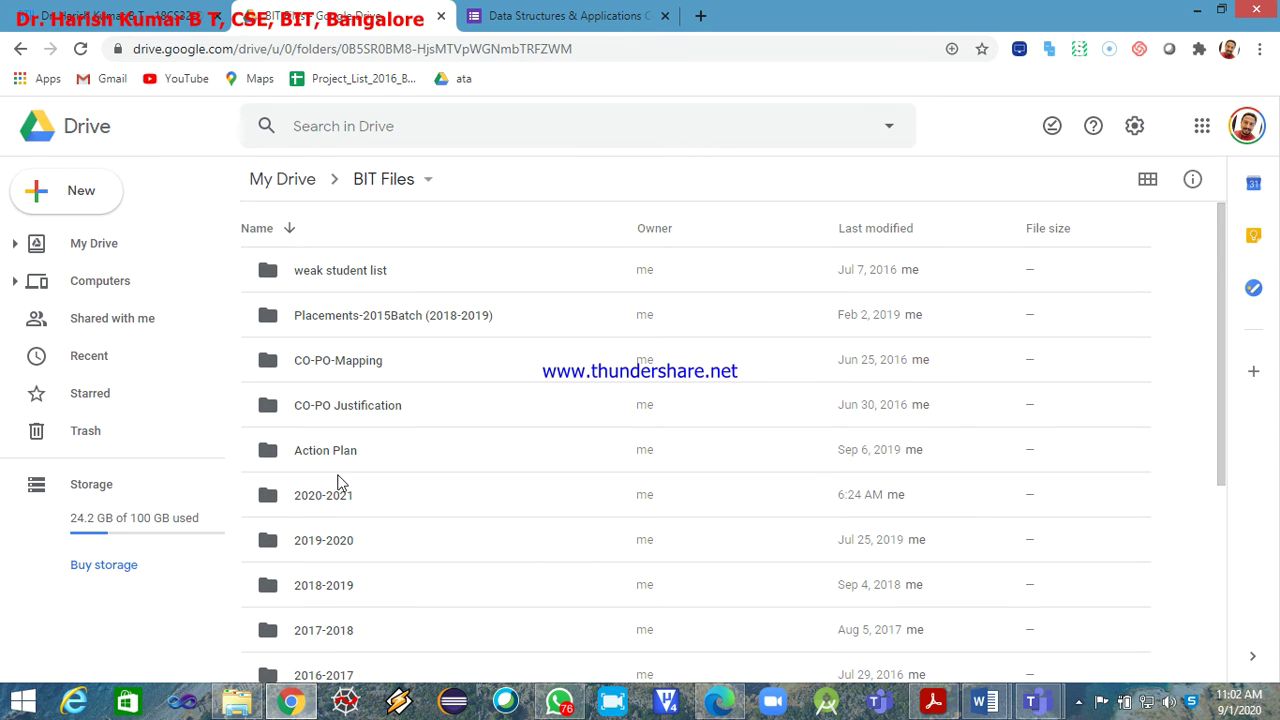
double_click(334, 492)
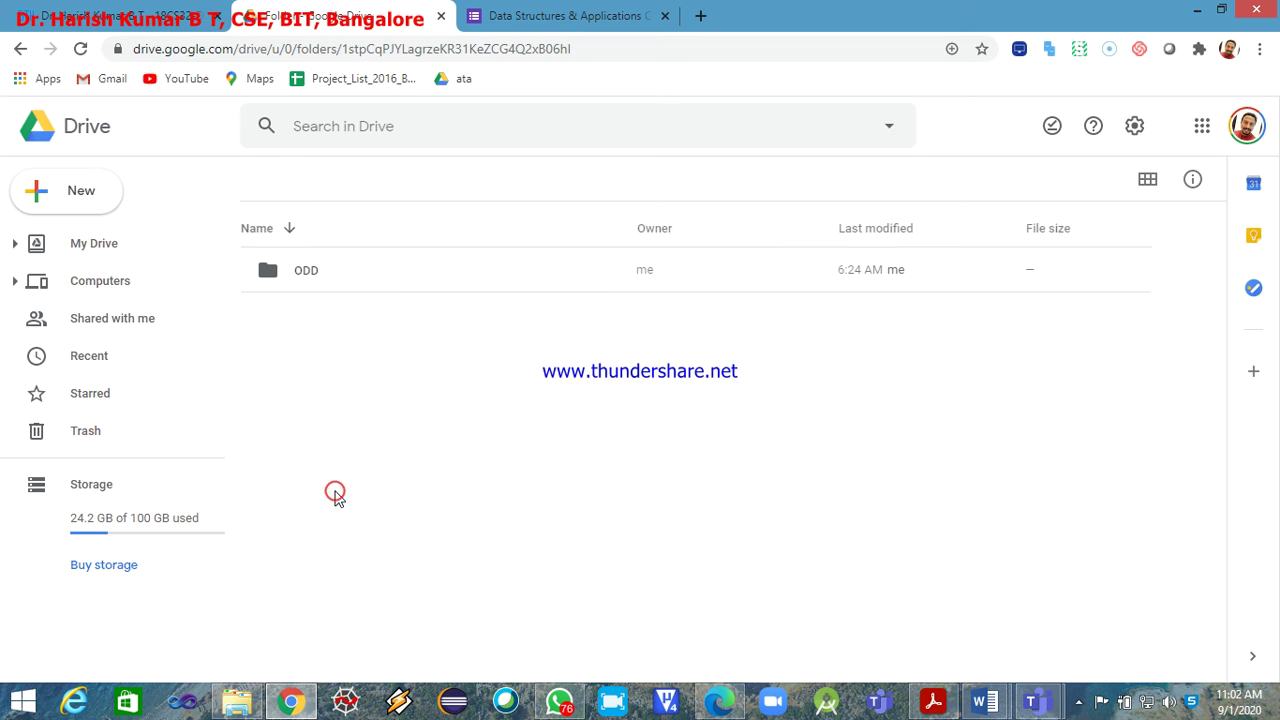
click(306, 270)
double_click(306, 270)
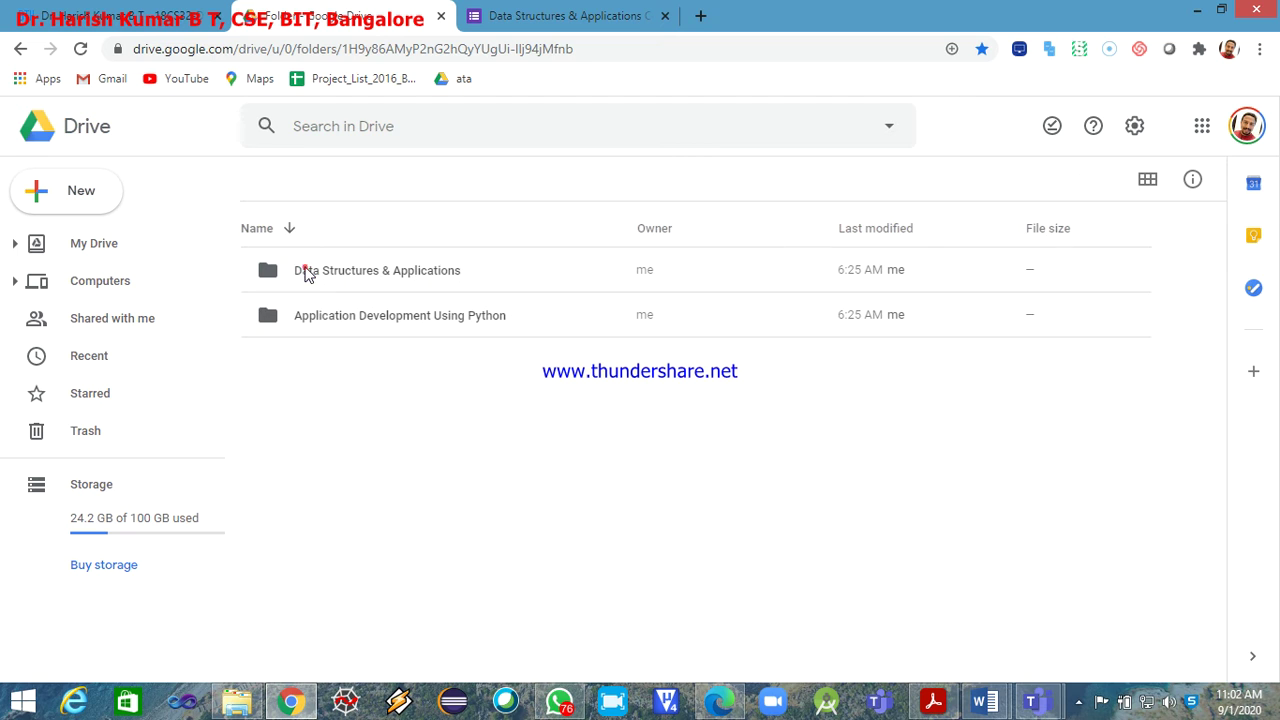
double_click(327, 314)
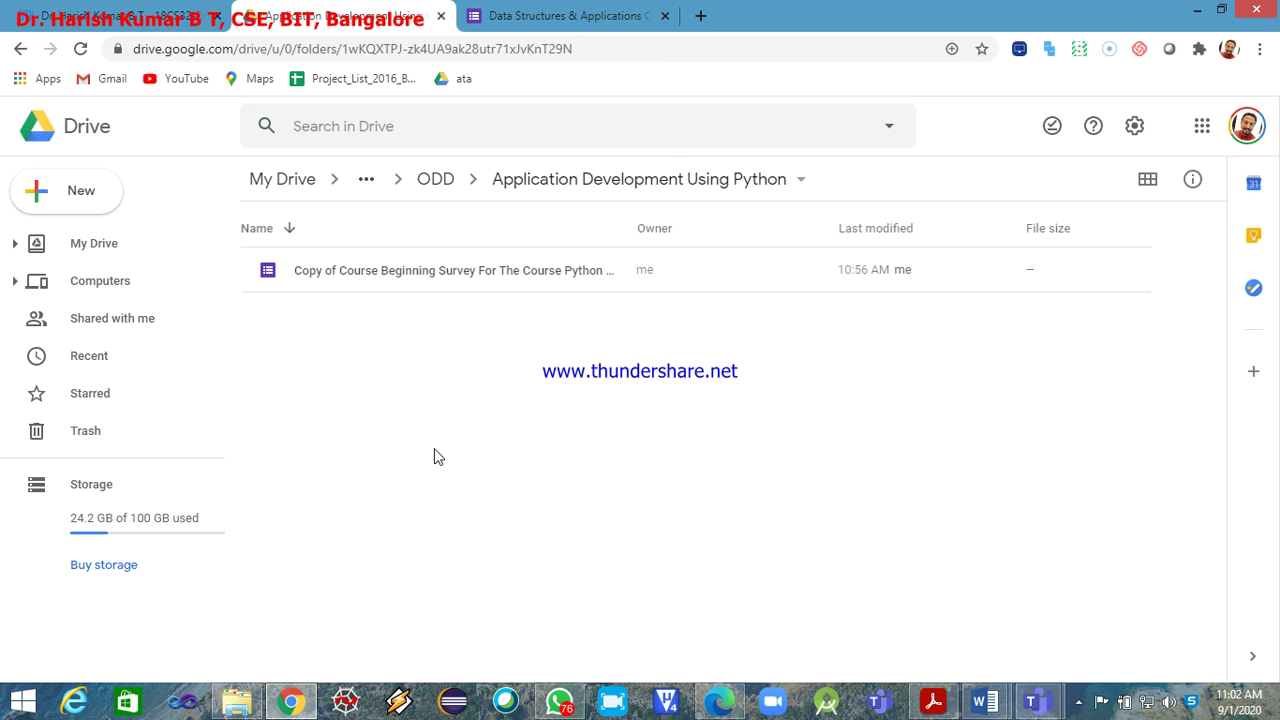
- Start renaming the copied Python survey form and remove the "Copy of" prefix from its name
click(370, 278)
right_click(370, 278)
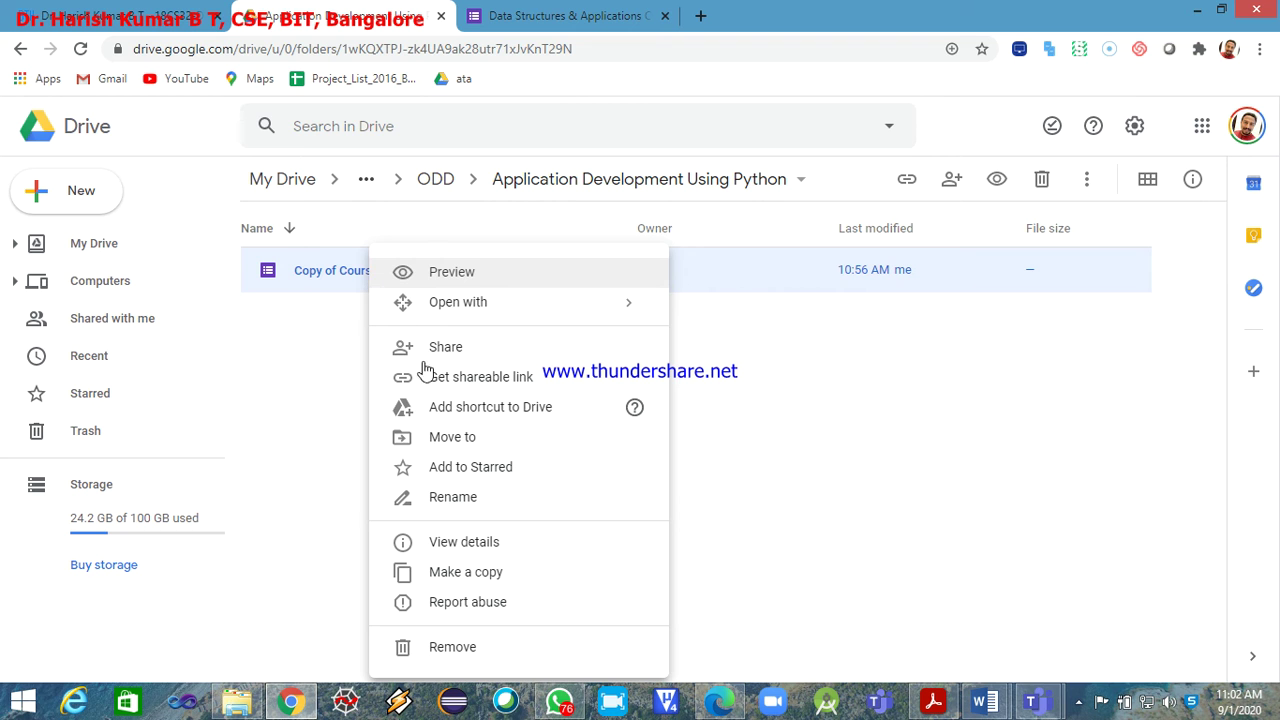
click(452, 497)
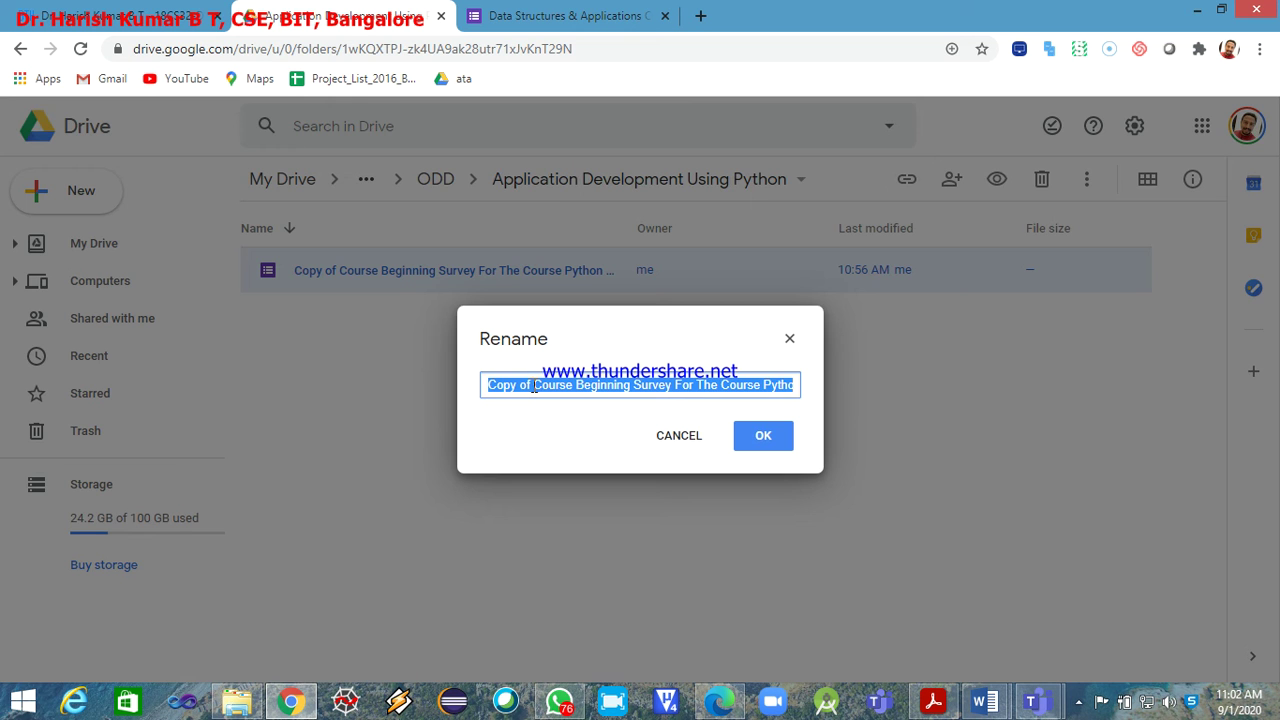
click(535, 388)
key(BackSpace)
key(BackSpace)
key(BackSpace)
key(BackSpace)
key(BackSpace)
key(BackSpace)
key(BackSpace)
key(BackSpace)
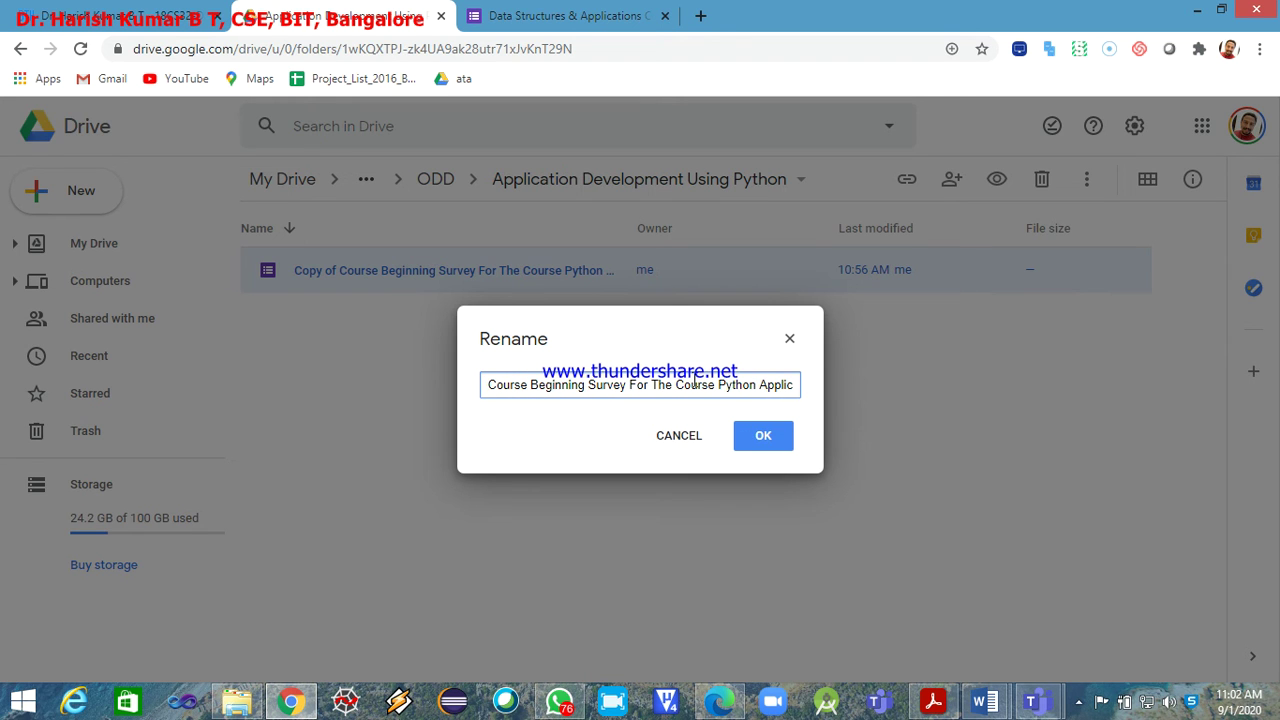
- Change the course title in the form's new name to "Application Development Using Programming"
key(Delete)
key(Delete)
key(Delete)
key(Delete)
key(Delete)
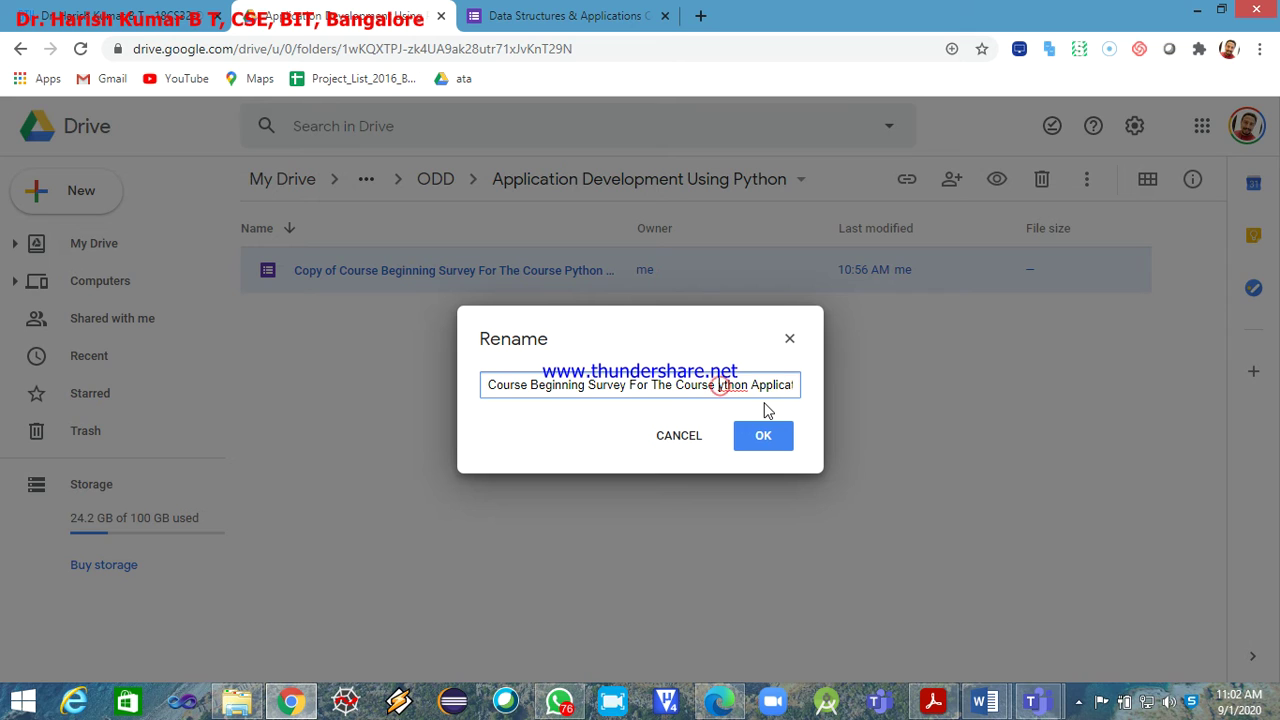
key(Delete)
key(Delete)
key(Delete)
text(A)
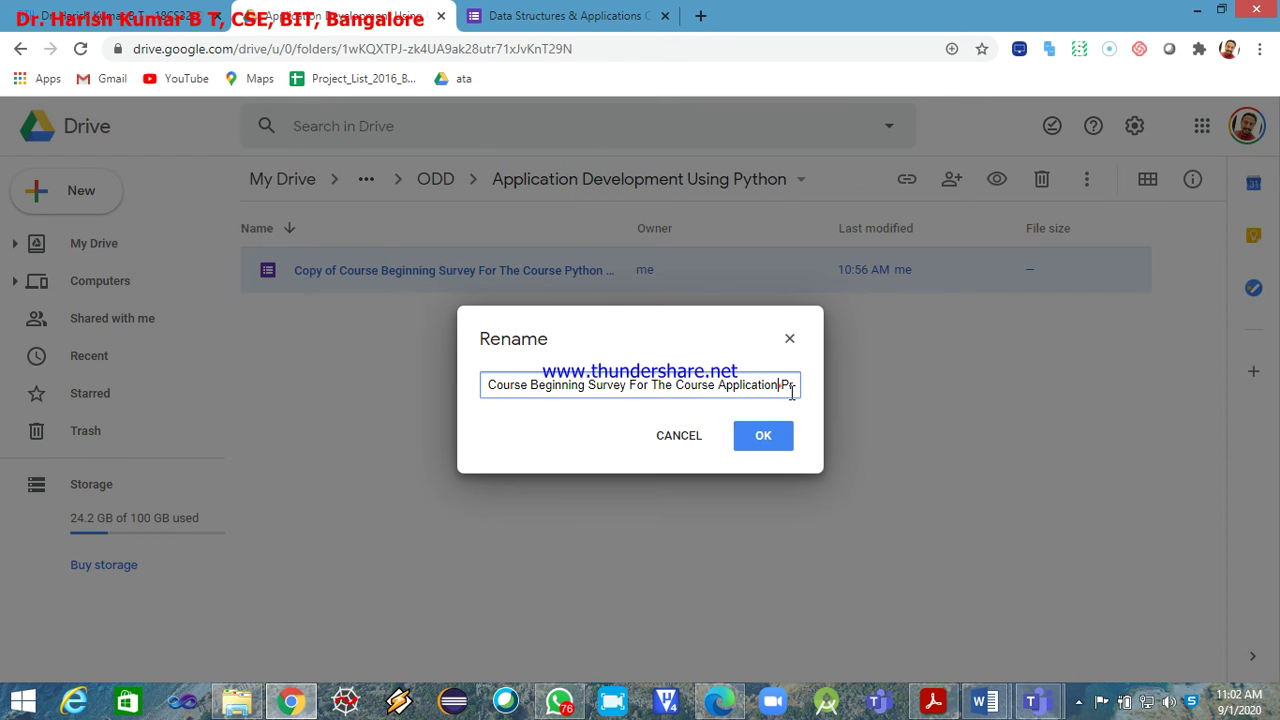
text(Develo)
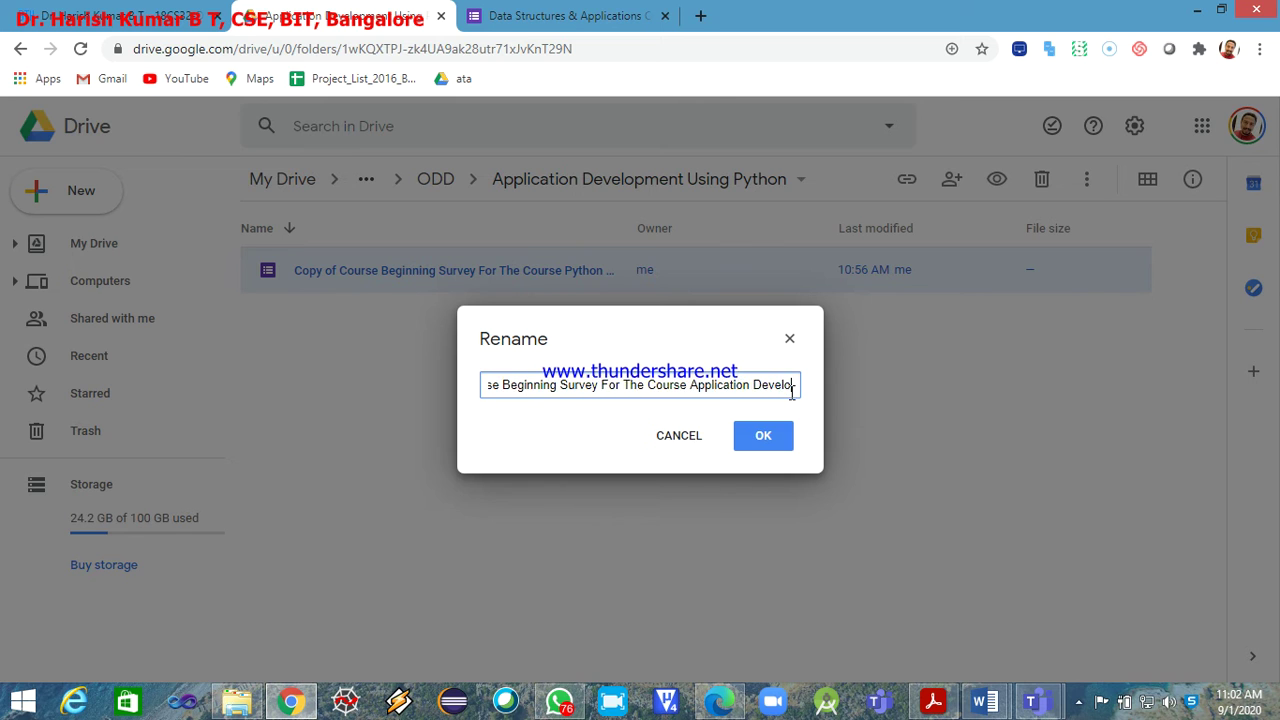
text(pment Using Programming)
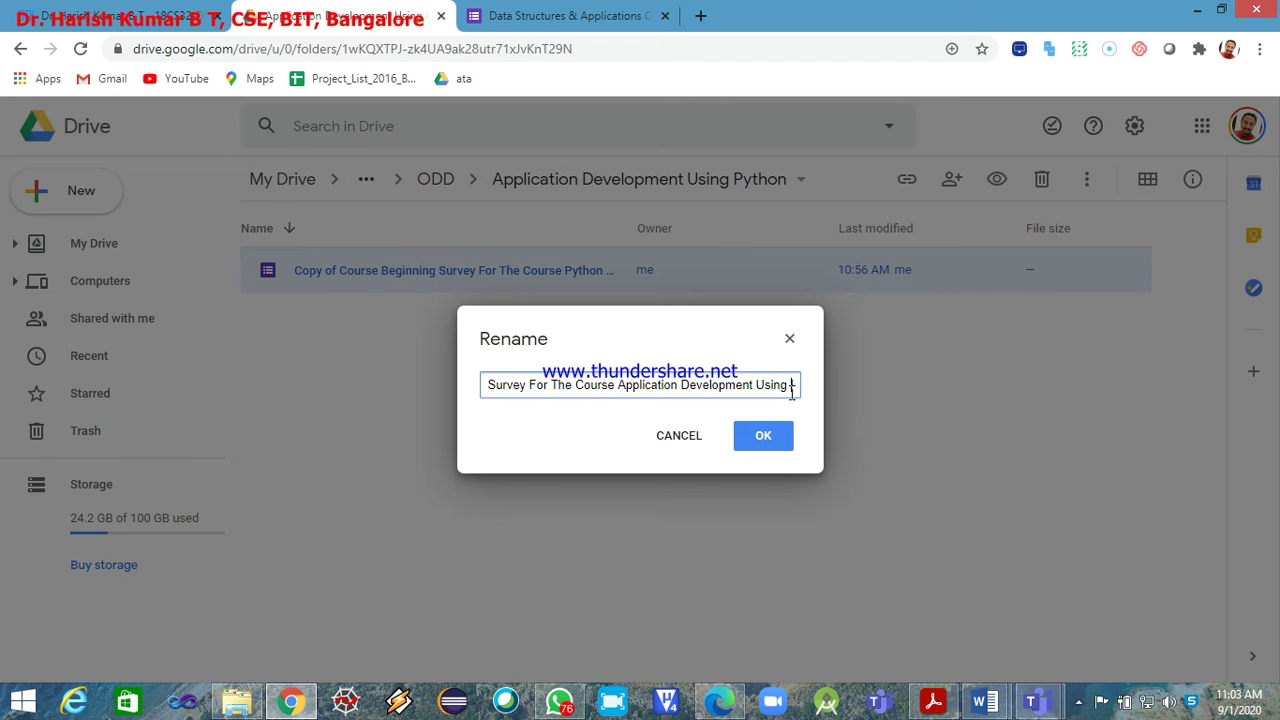
- Change the course code in the name to 18CS55 and the batch to "2018 Batch", and save the new name
text( (15CS6)
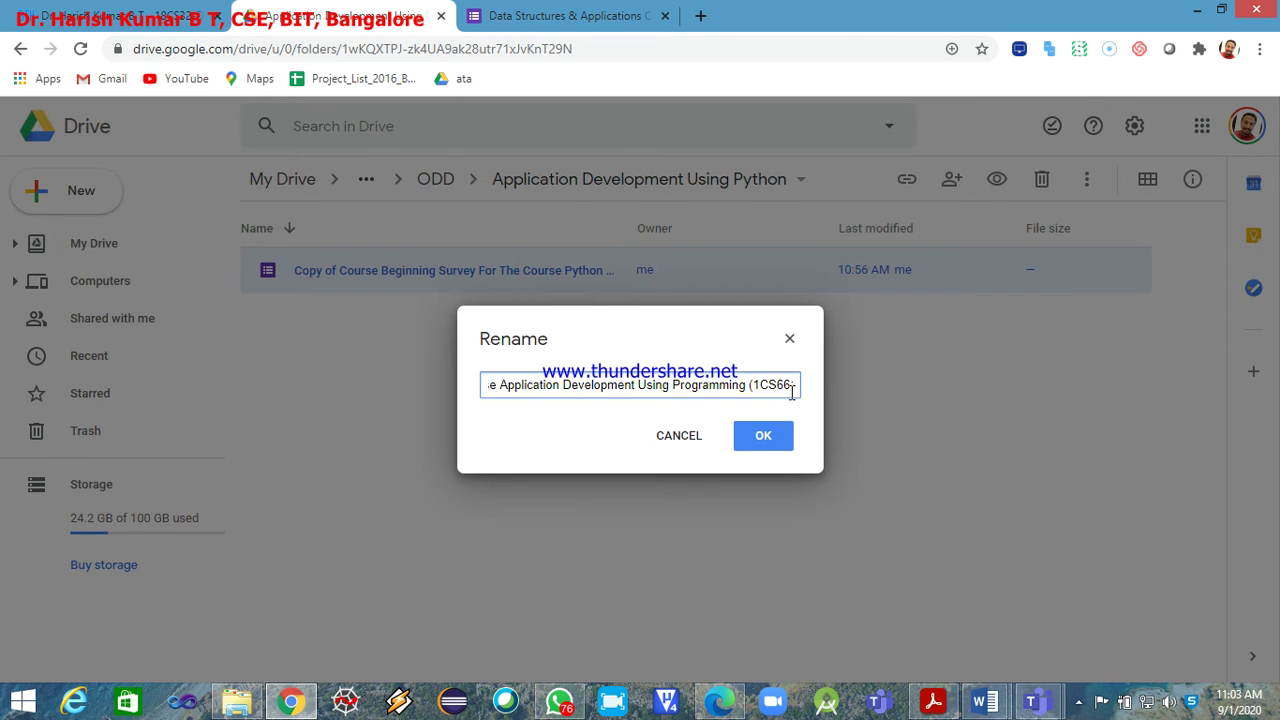
text(61)
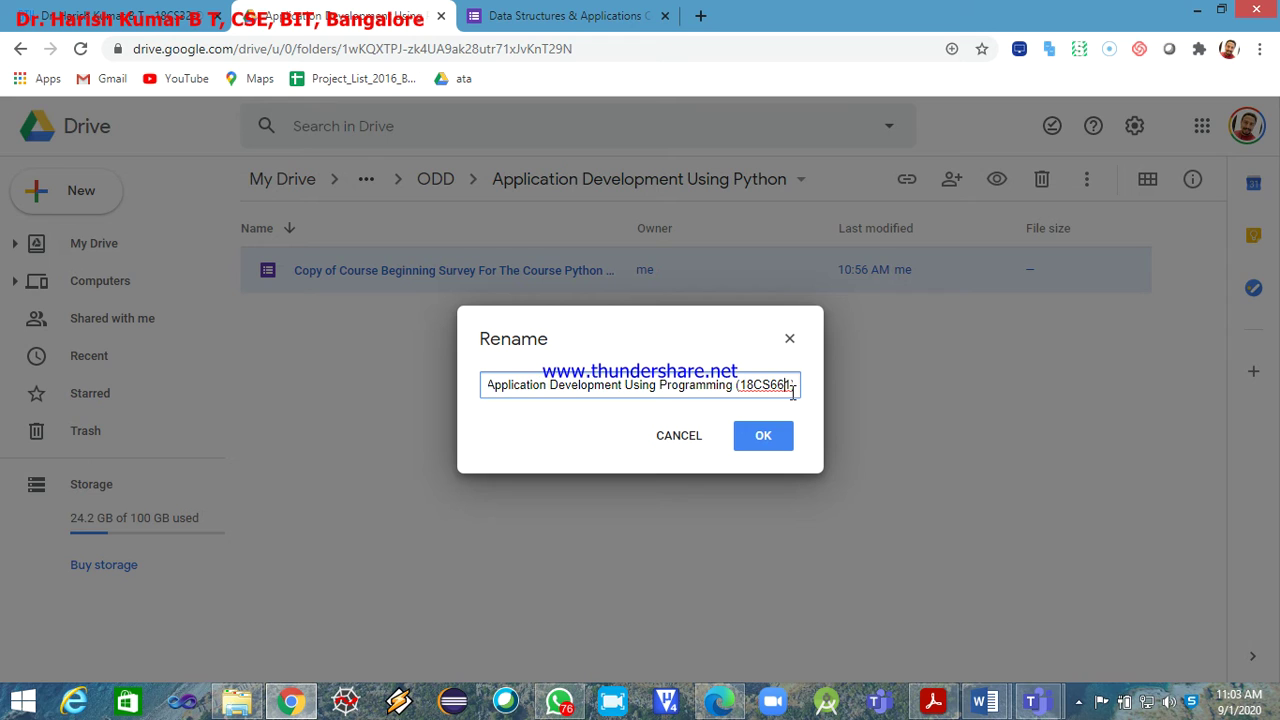
text()_2)
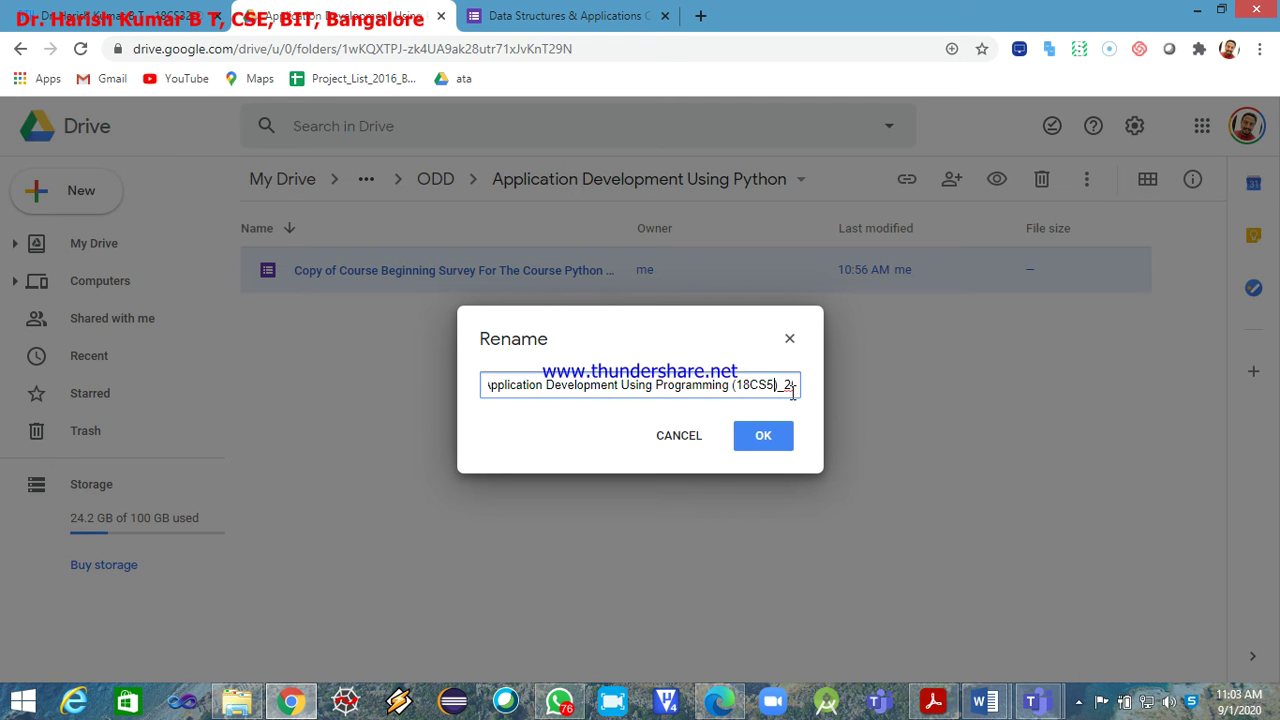
text(016Batc)
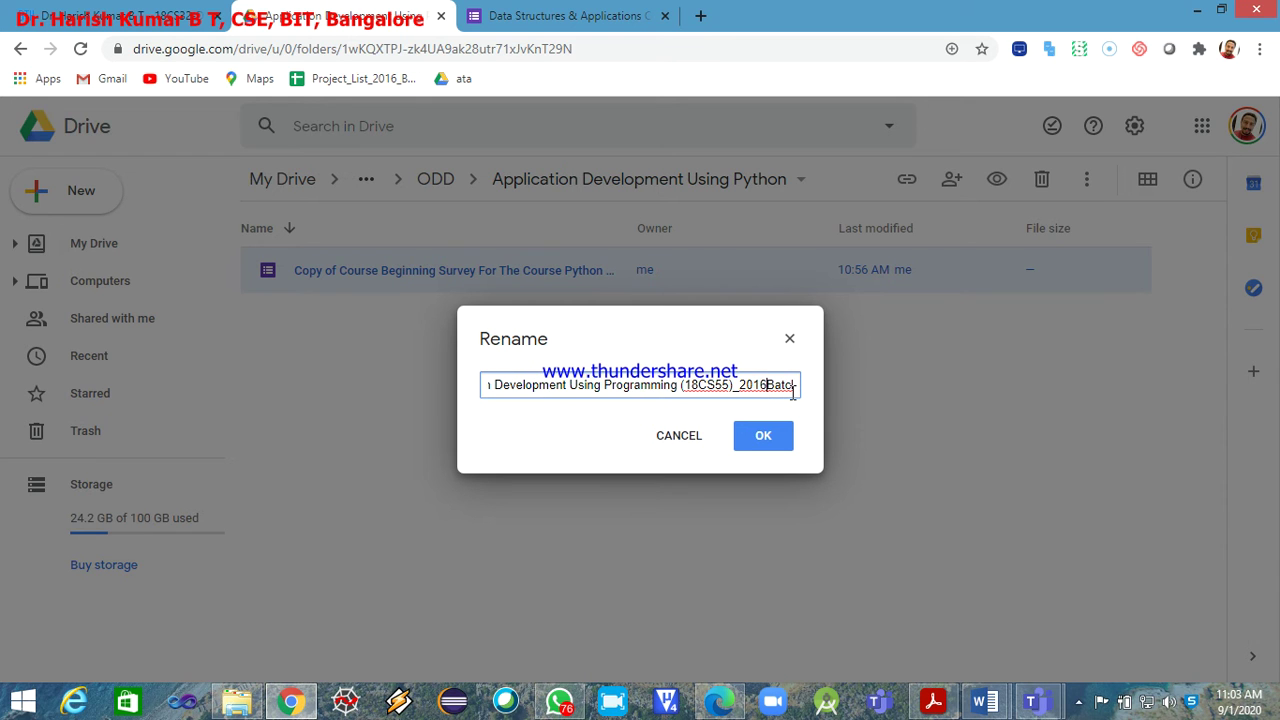
key(BackSpace)
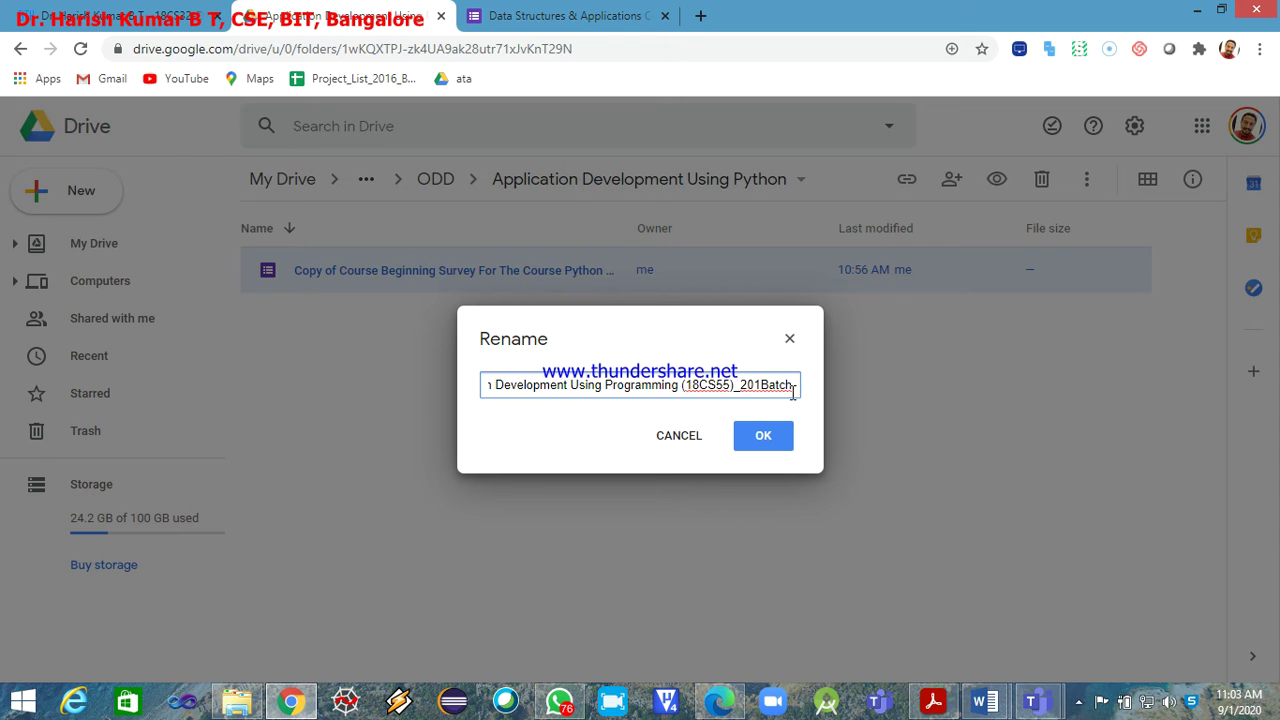
text(8)
click(763, 438)
click(763, 440)
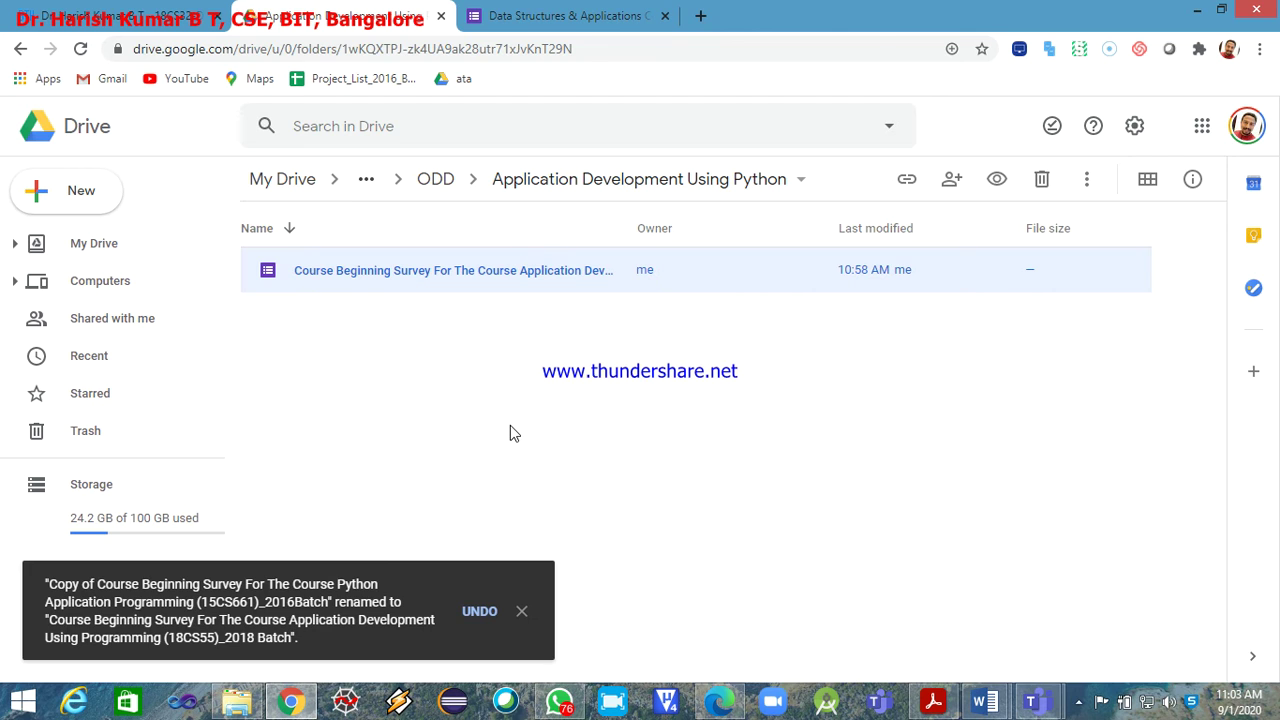
- Create a folder named "Course Beginning Survey" inside the Application Development Using Python folder
right_click(510, 432)
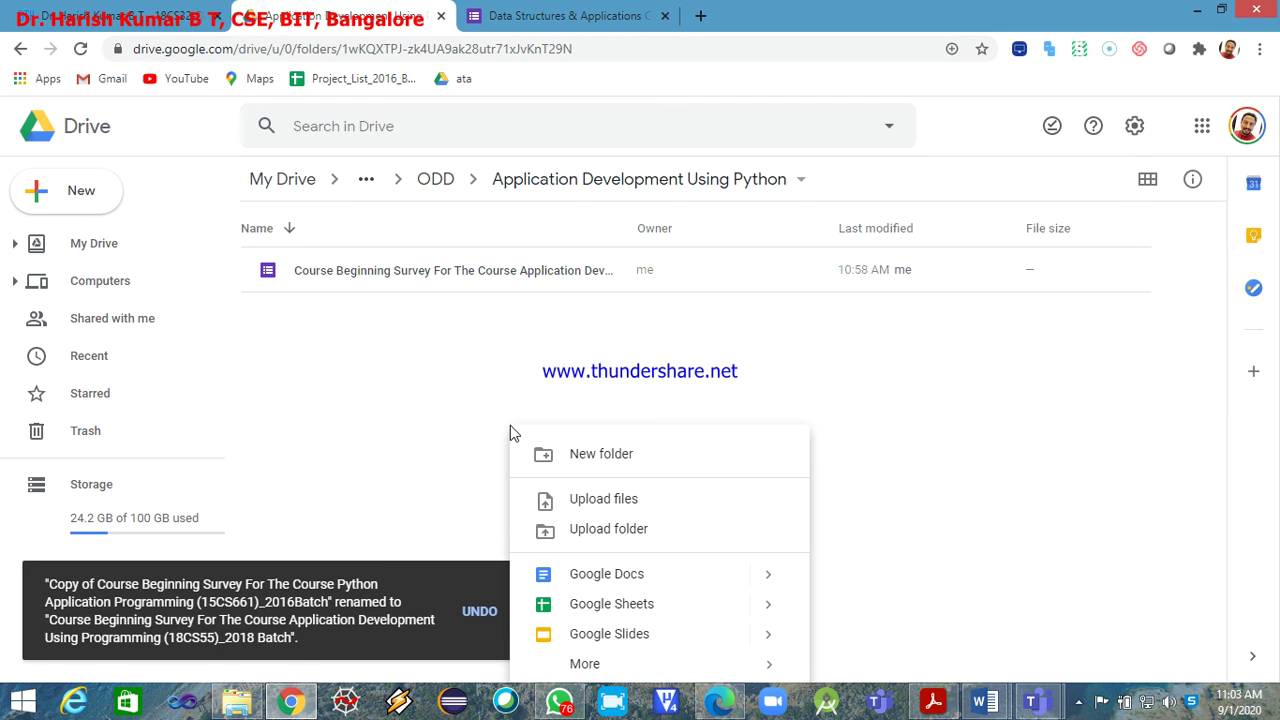
click(668, 466)
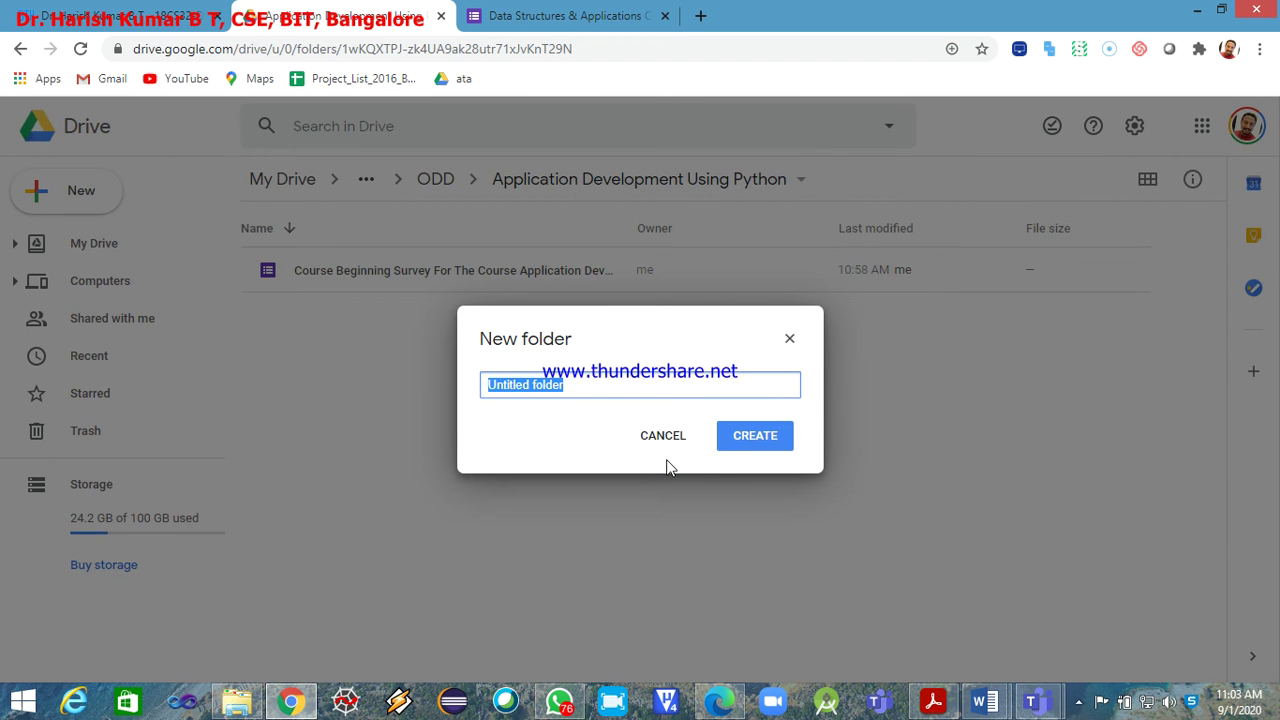
text(Course Beginning Survey)
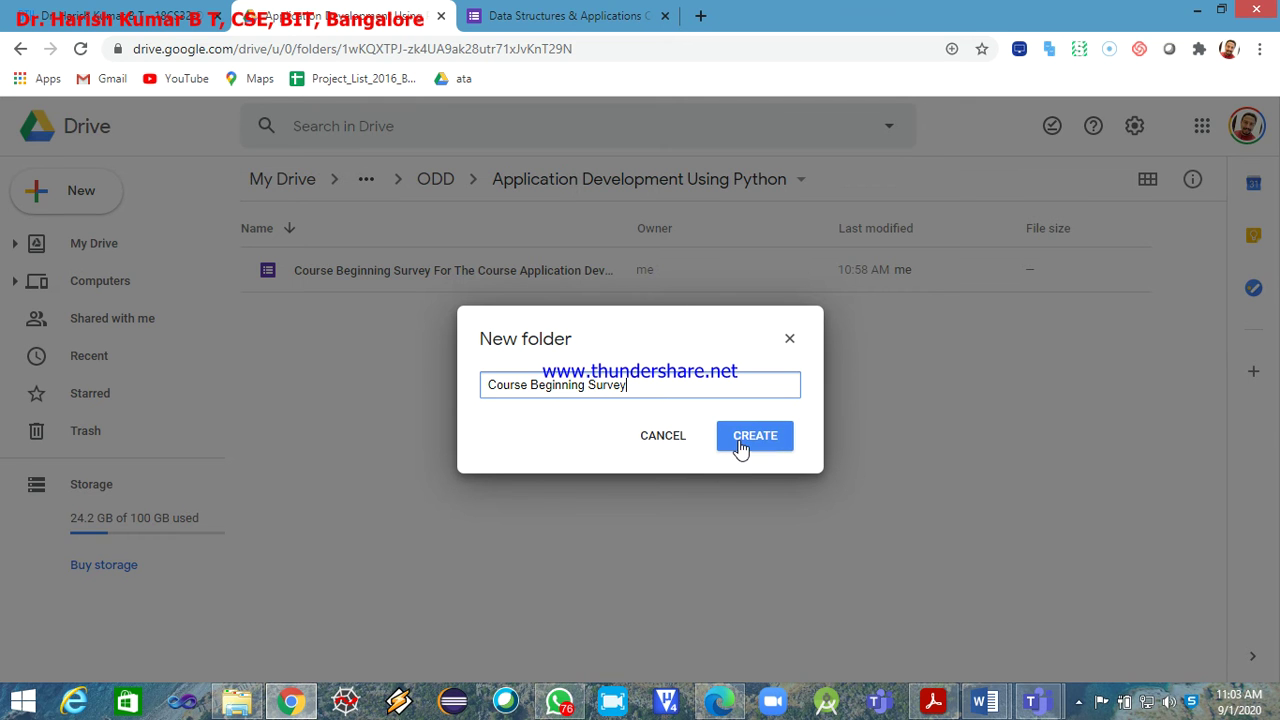
click(740, 446)
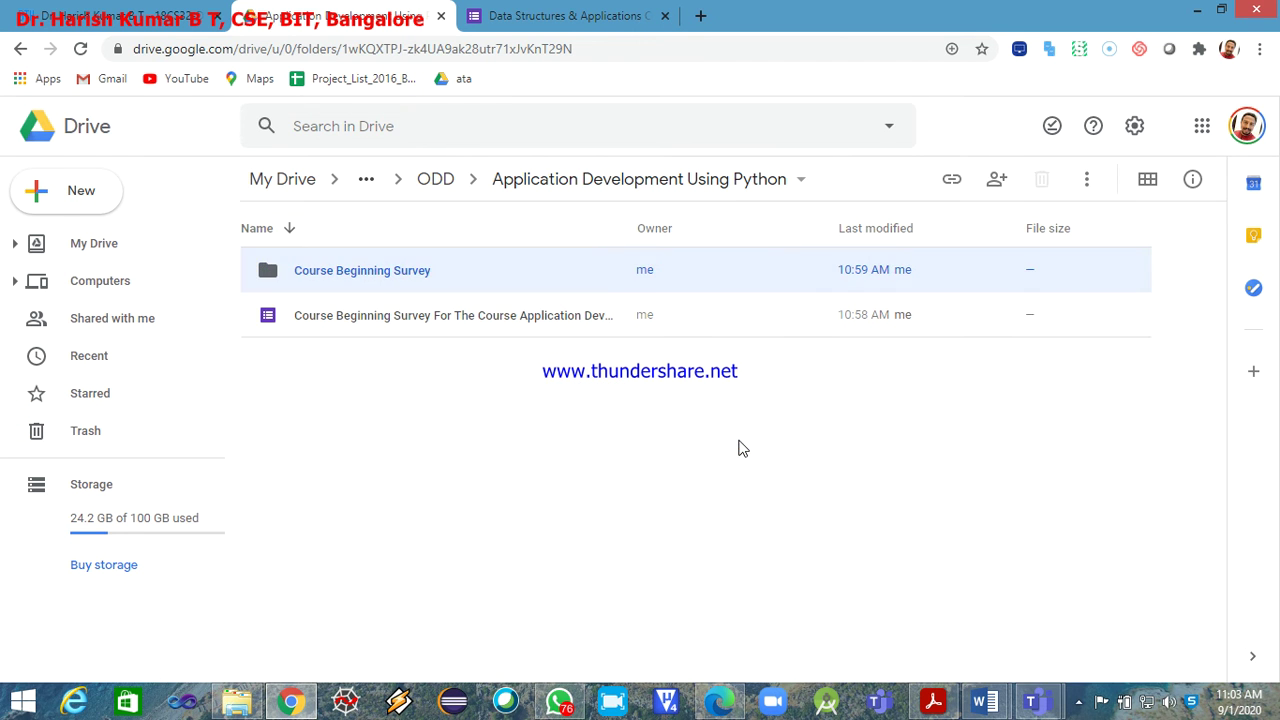
- Move the renamed survey form into the Course Beginning Survey folder and check that folder's contents
click(393, 328)
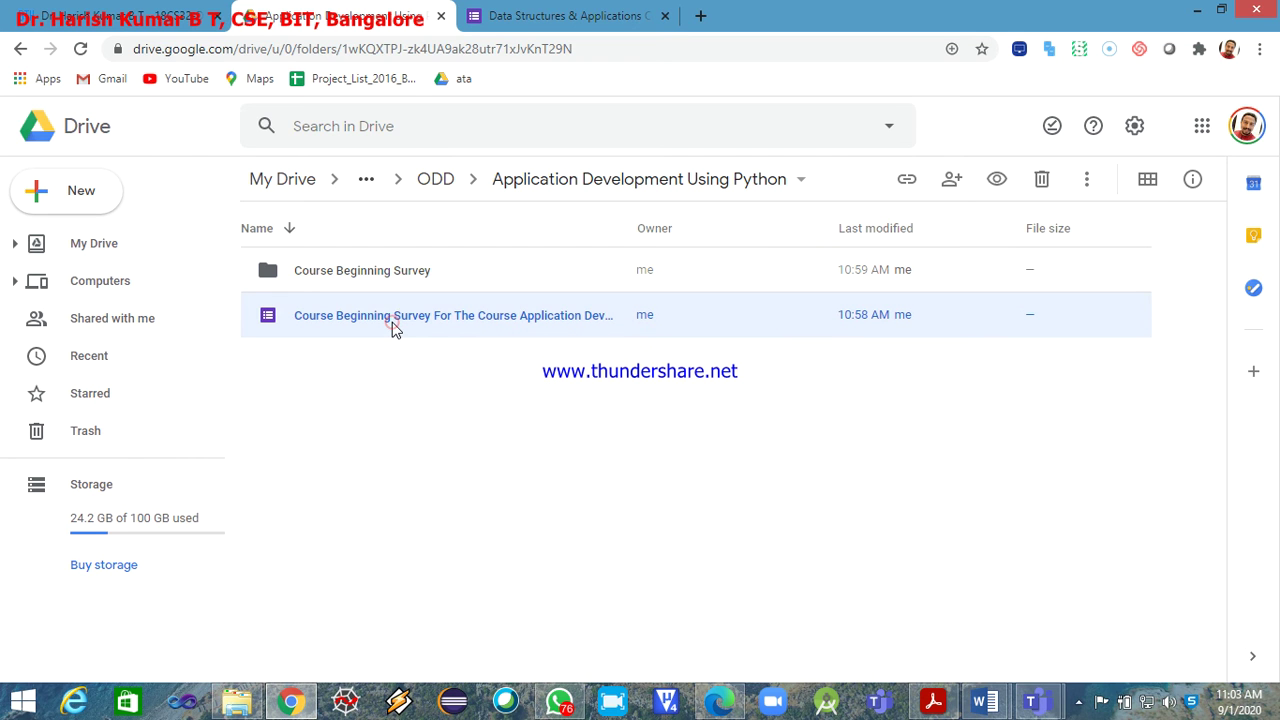
right_click(392, 322)
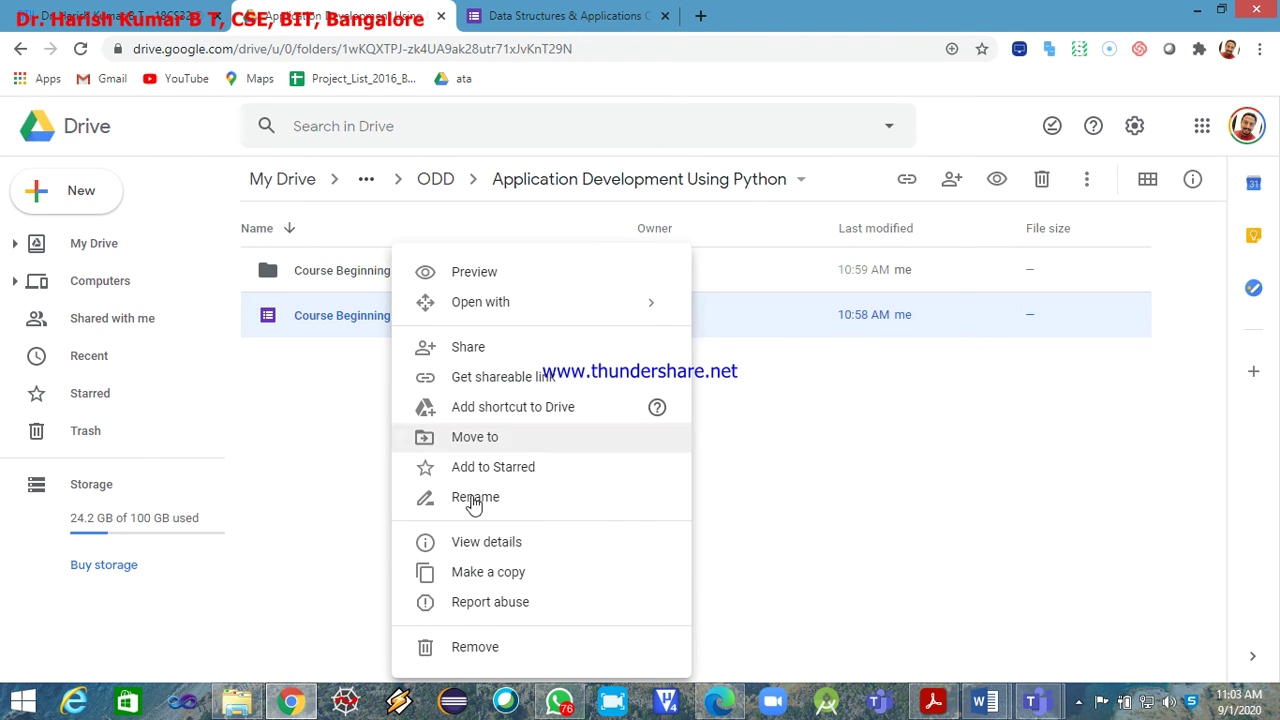
click(488, 440)
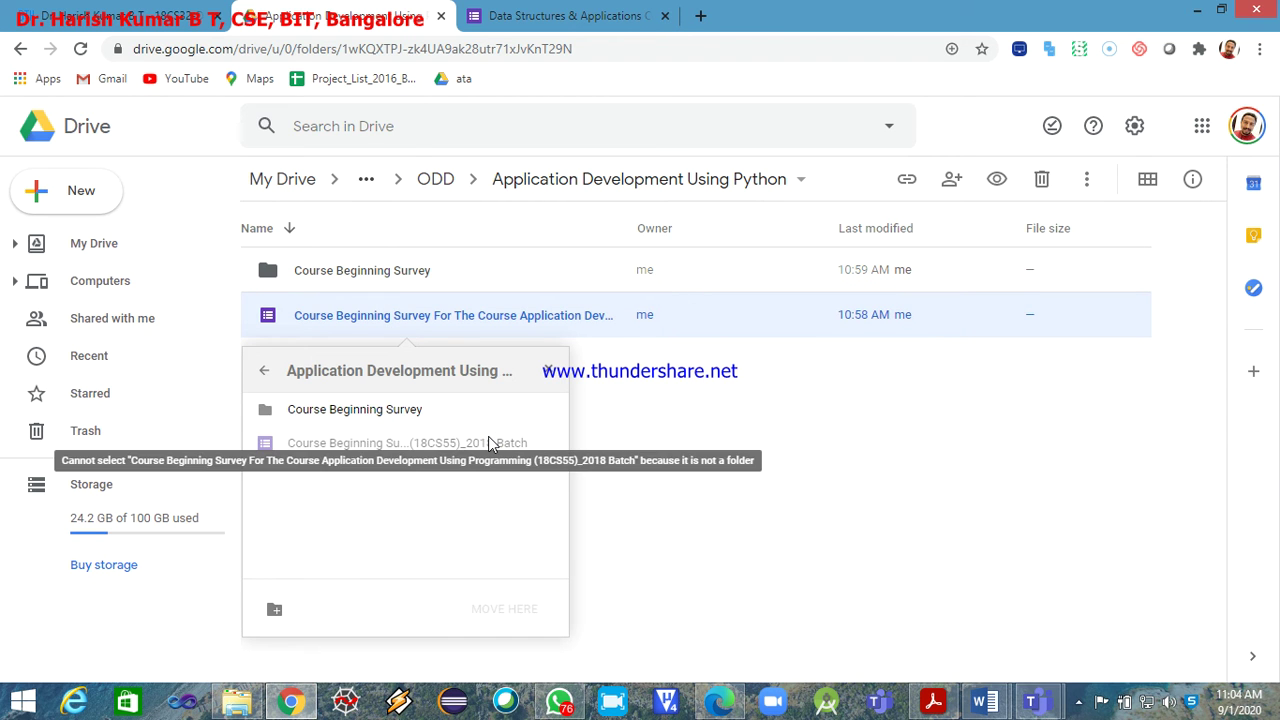
click(375, 415)
double_click(375, 415)
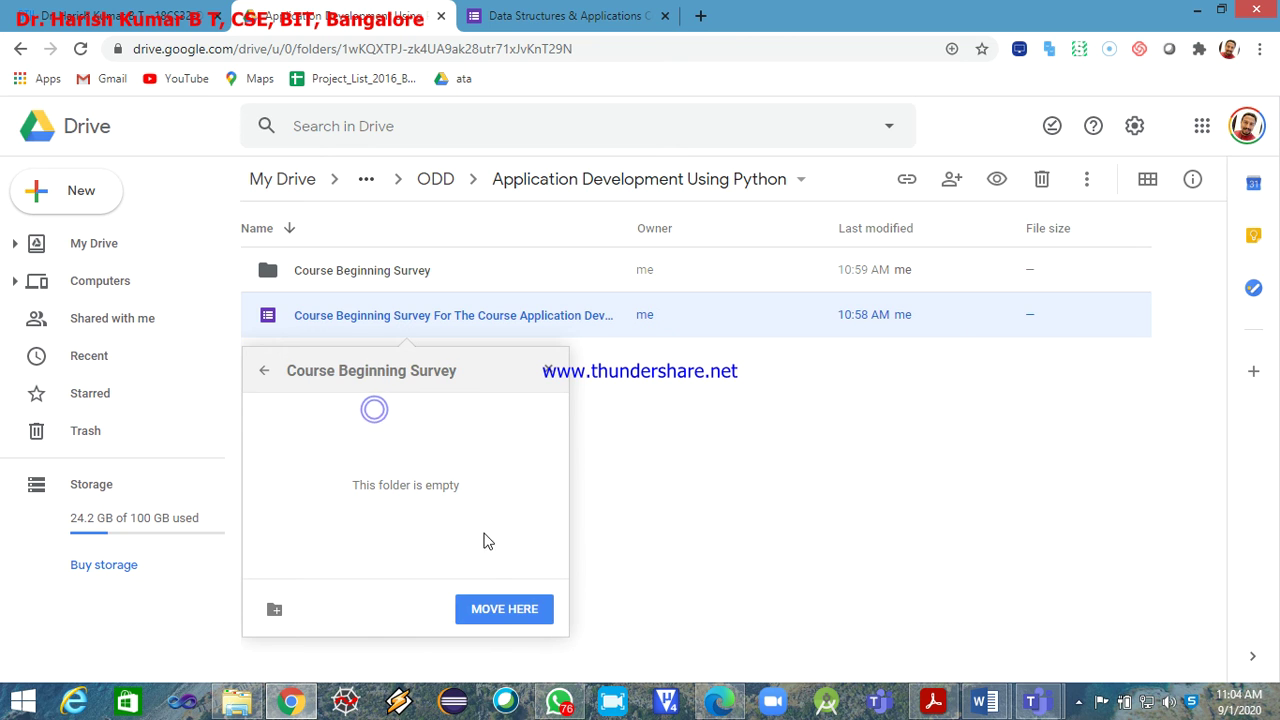
click(490, 609)
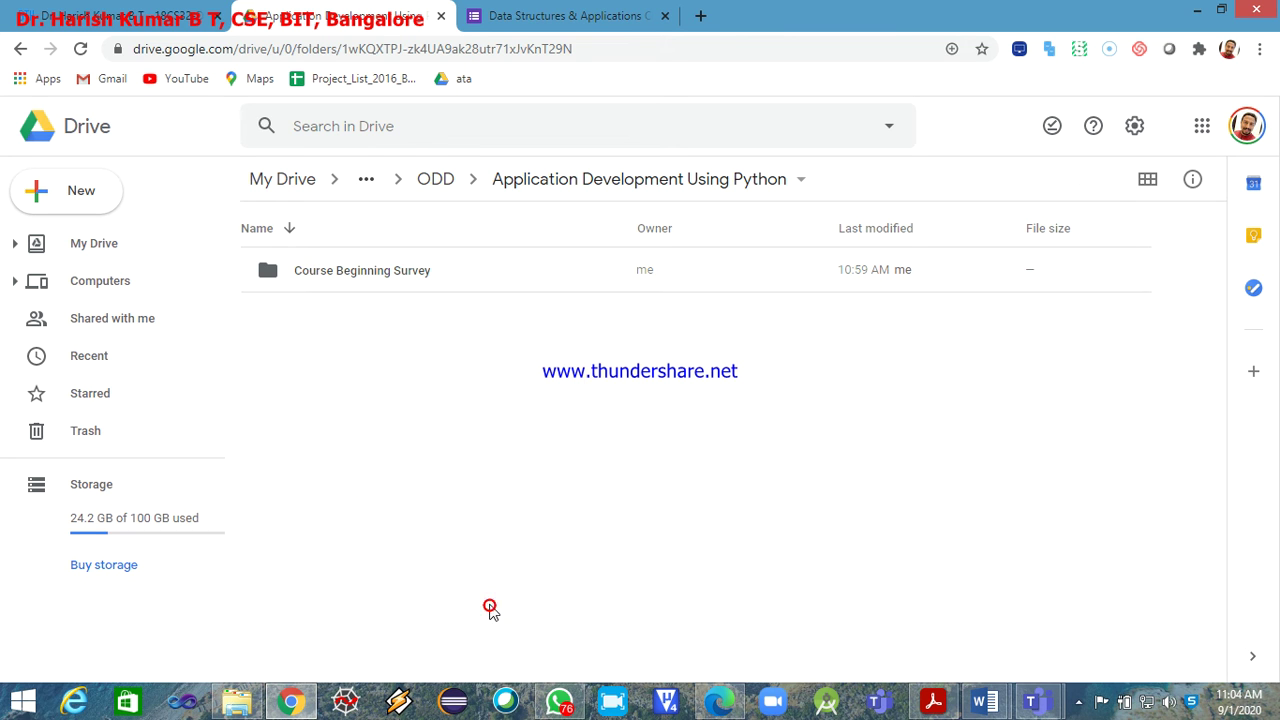
double_click(347, 280)
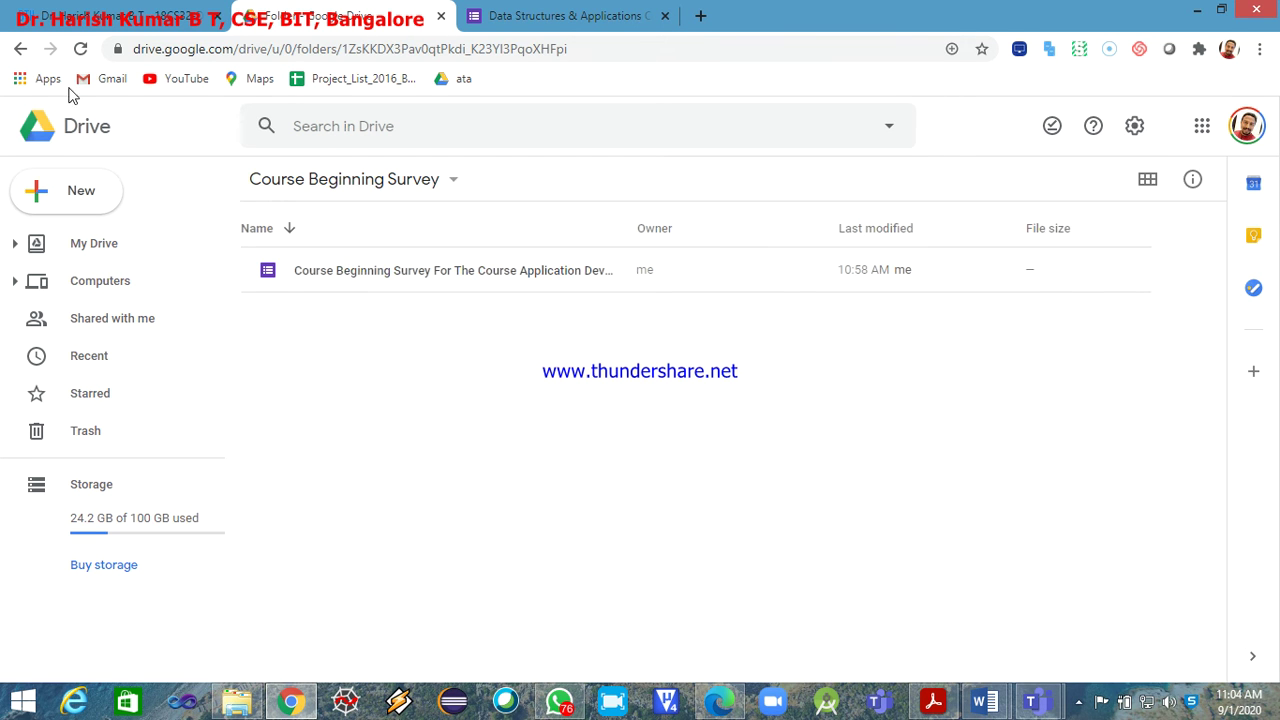
click(18, 52)
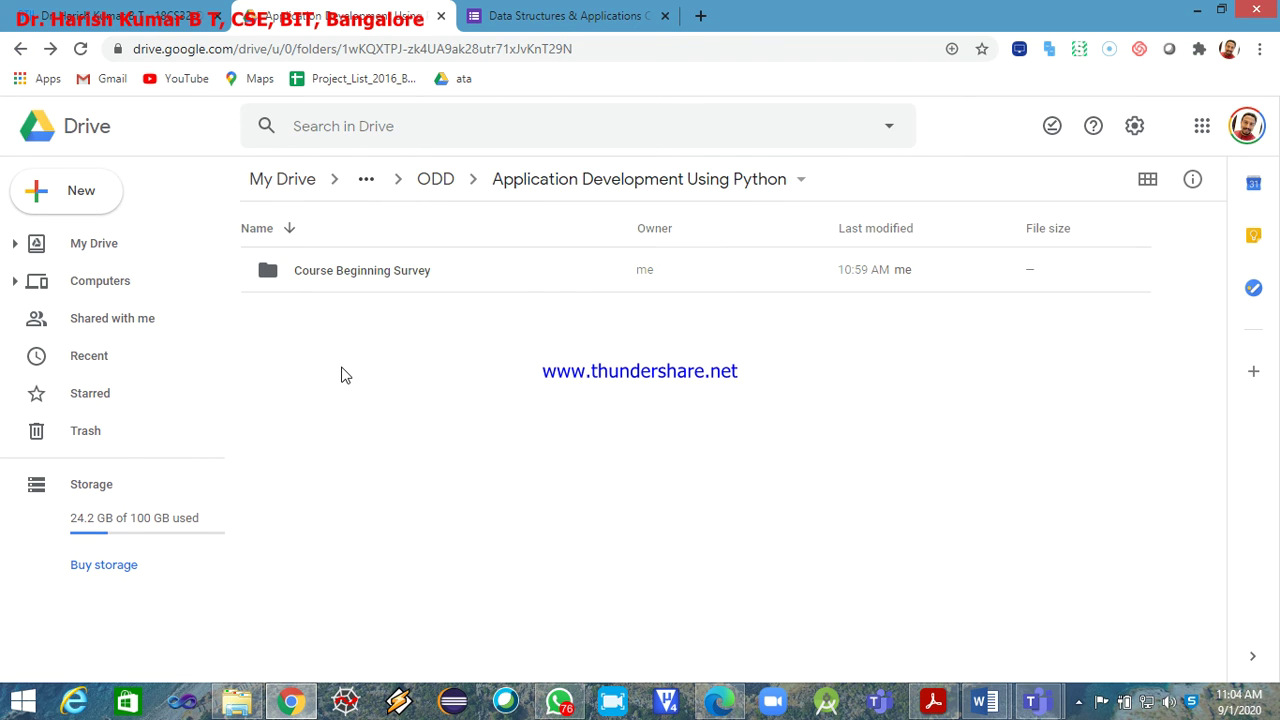
- Share the Course Beginning Survey folder by link, setting its access to "Anyone with the link"
click(332, 276)
right_click(332, 276)
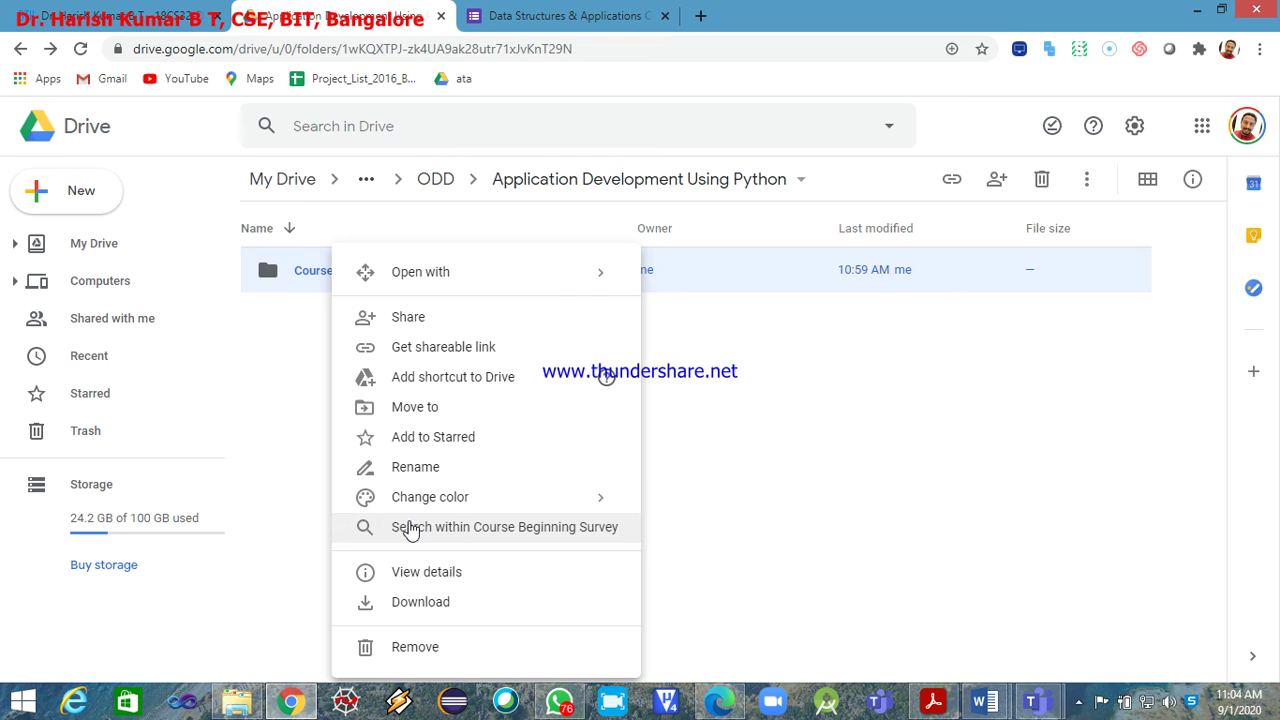
click(428, 347)
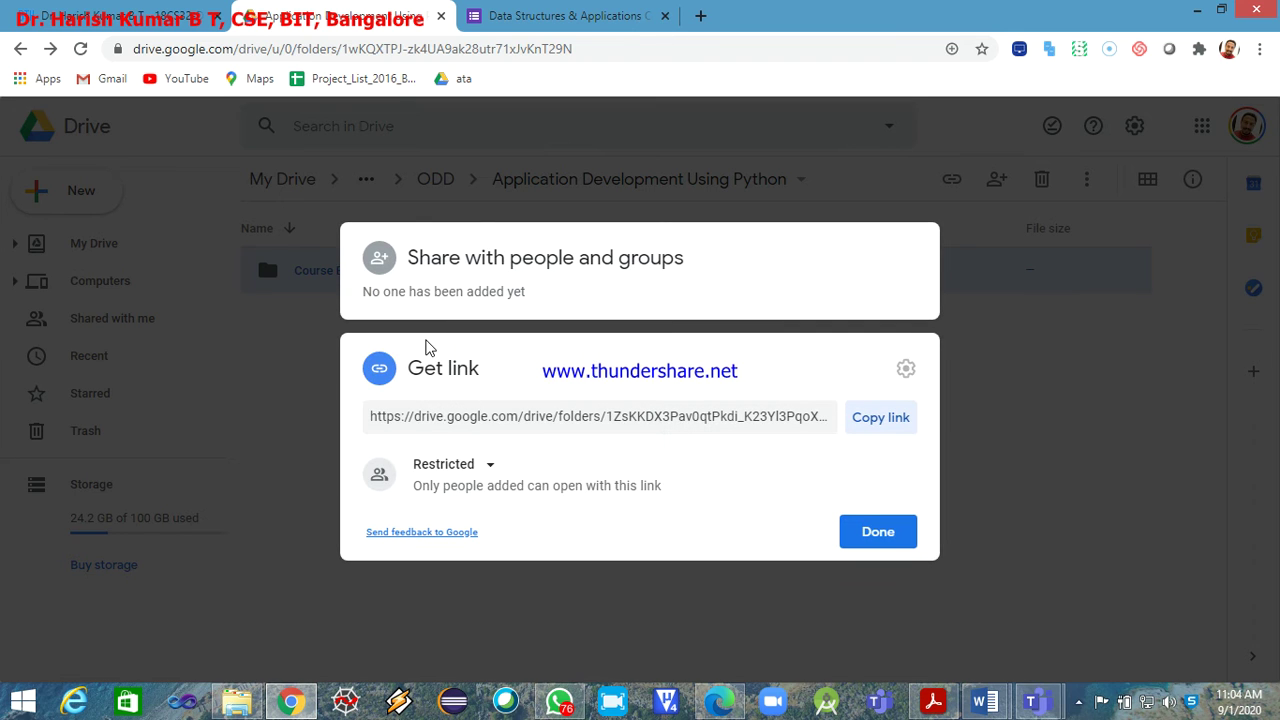
click(486, 468)
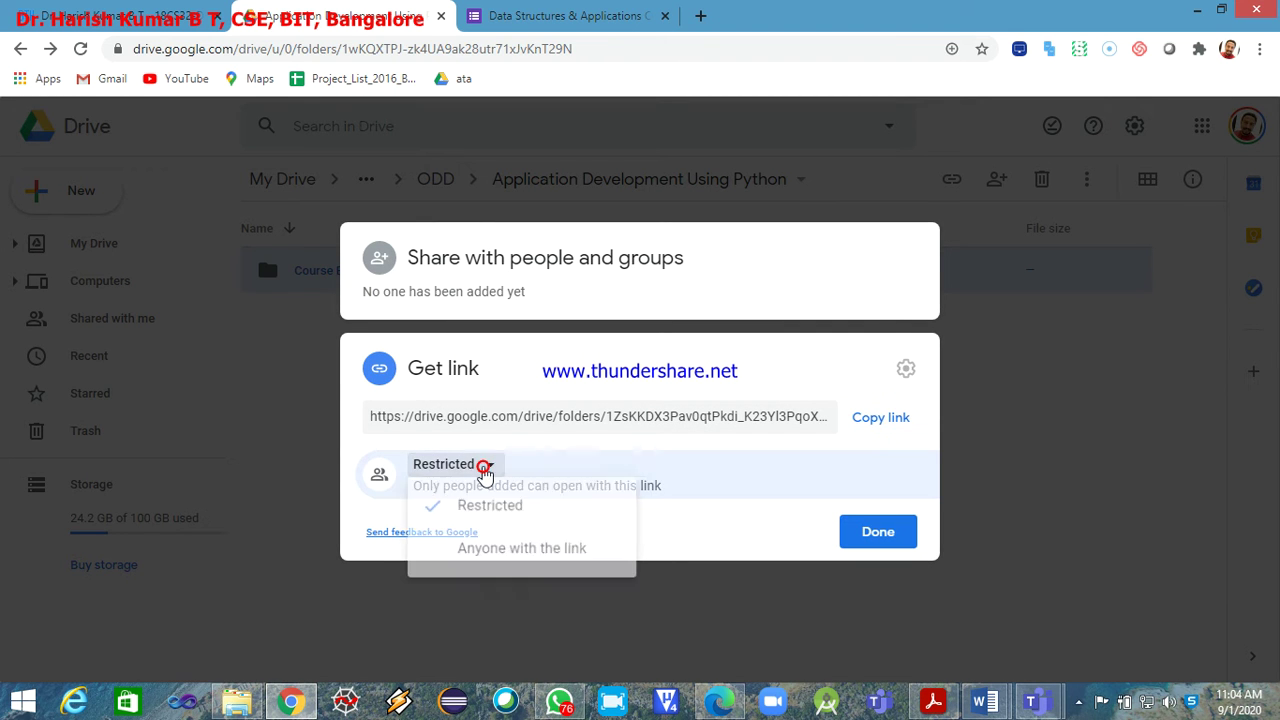
click(498, 552)
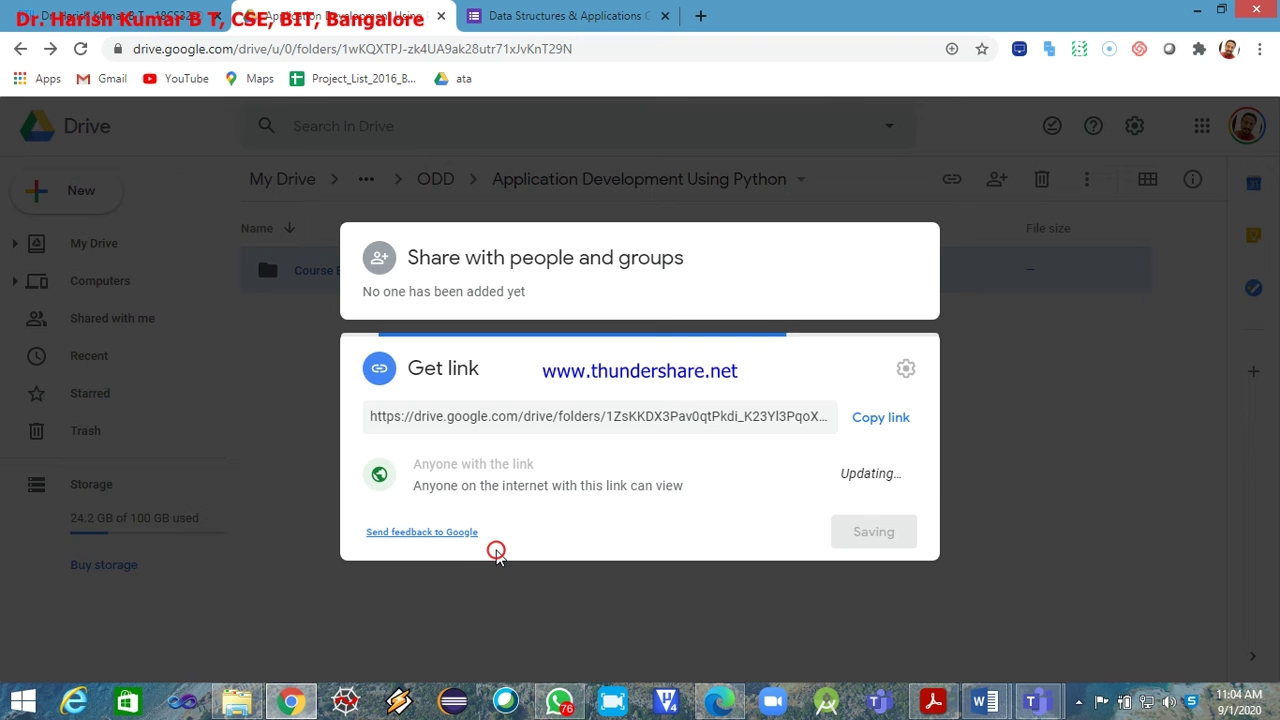
click(880, 535)
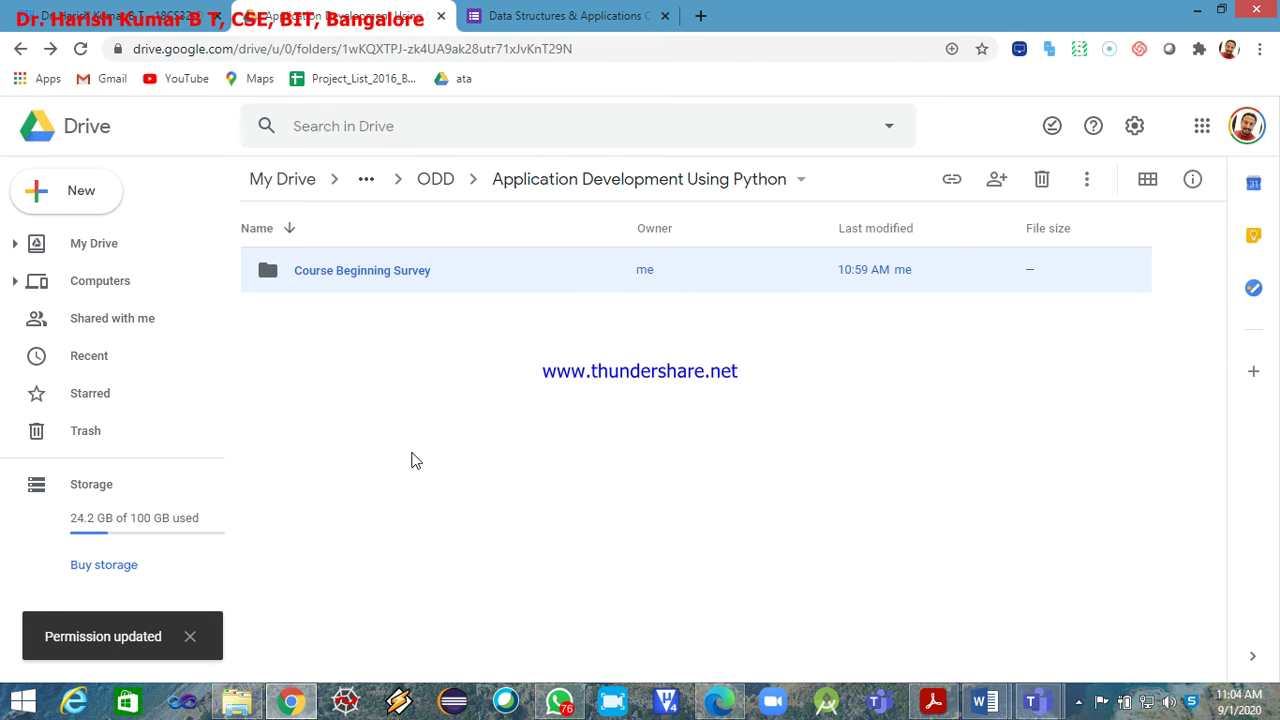
click(411, 455)
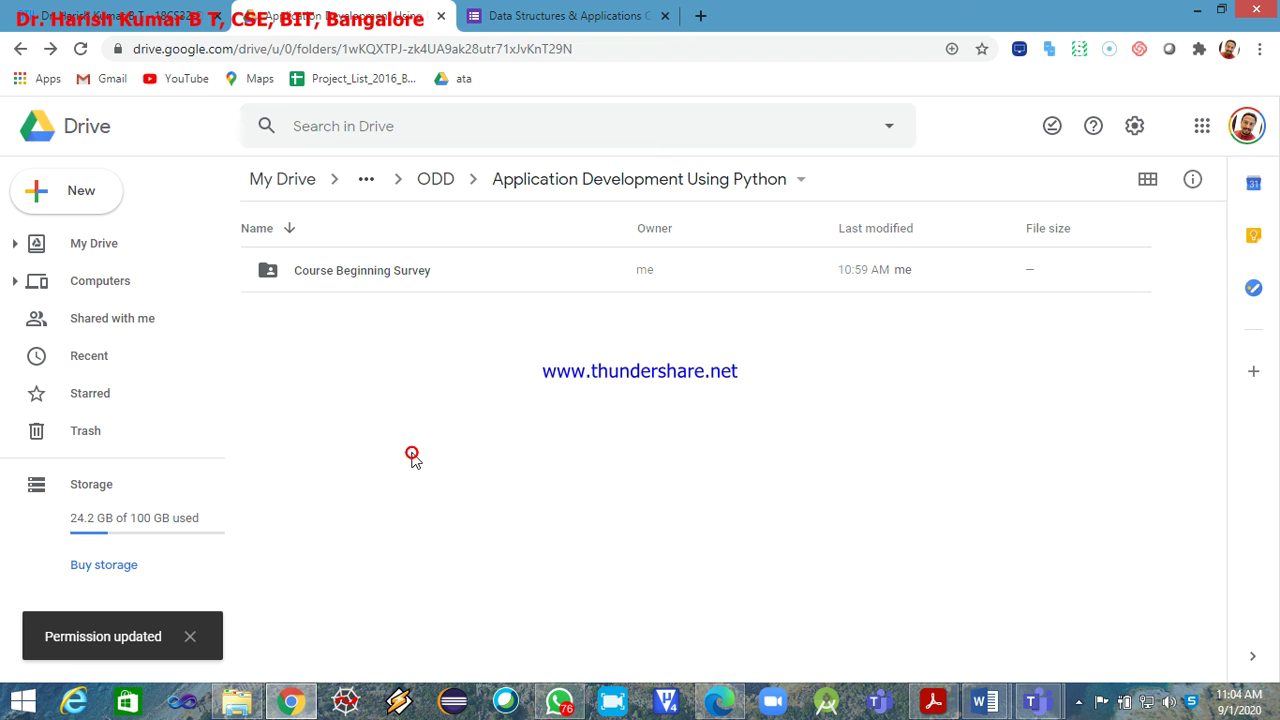
- Switch to the Google Sites website, open the 18CS32-DSA page for editing and show the site's page list
click(551, 20)
key(ctrl+1)
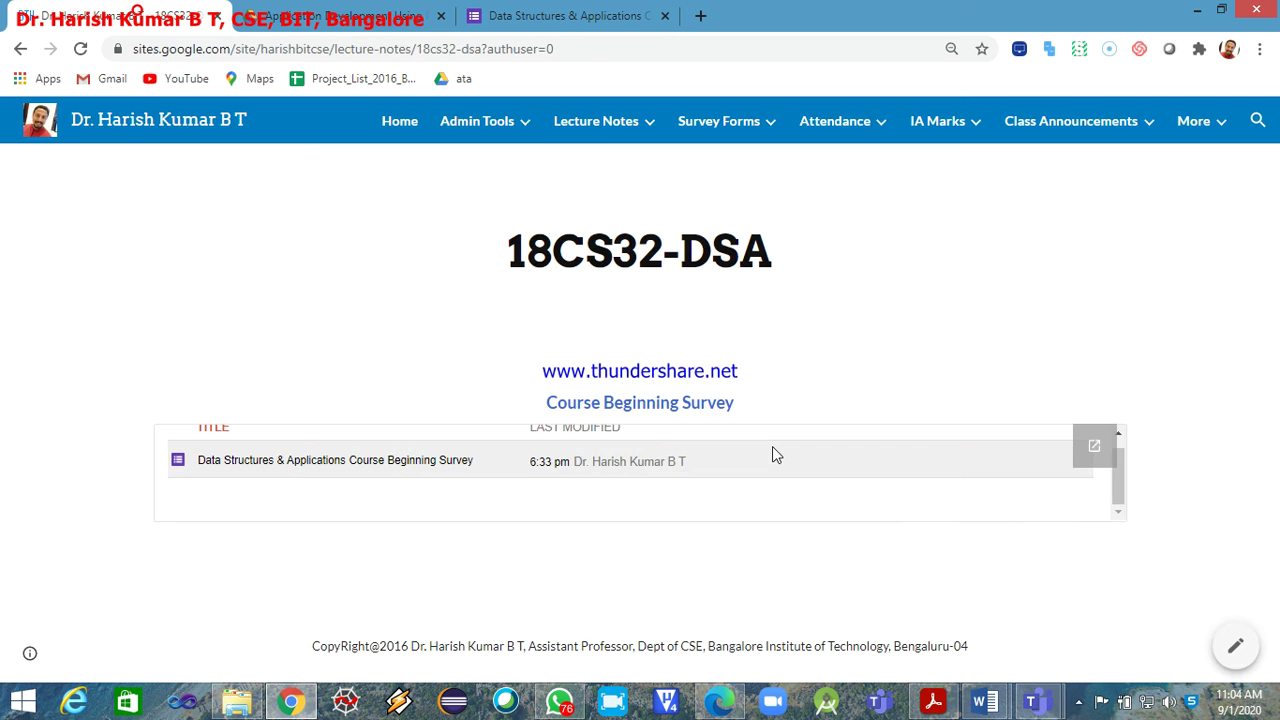
mouse_move(600, 125)
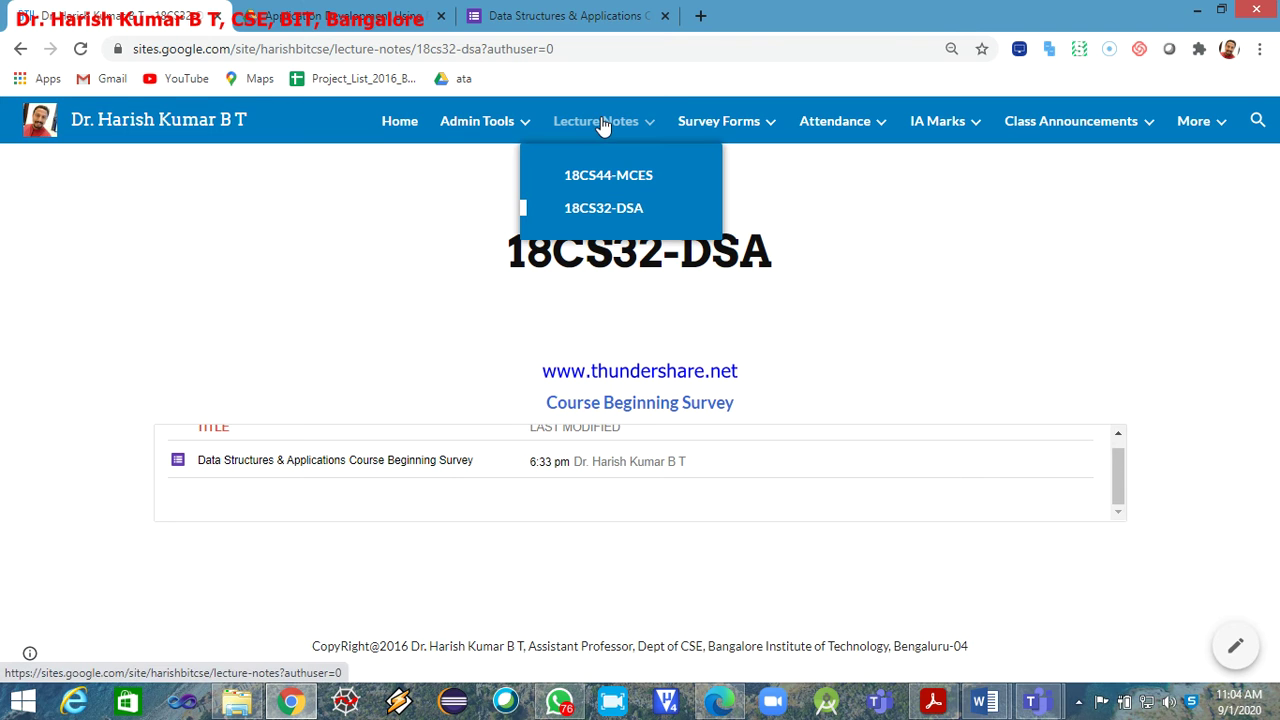
click(1237, 645)
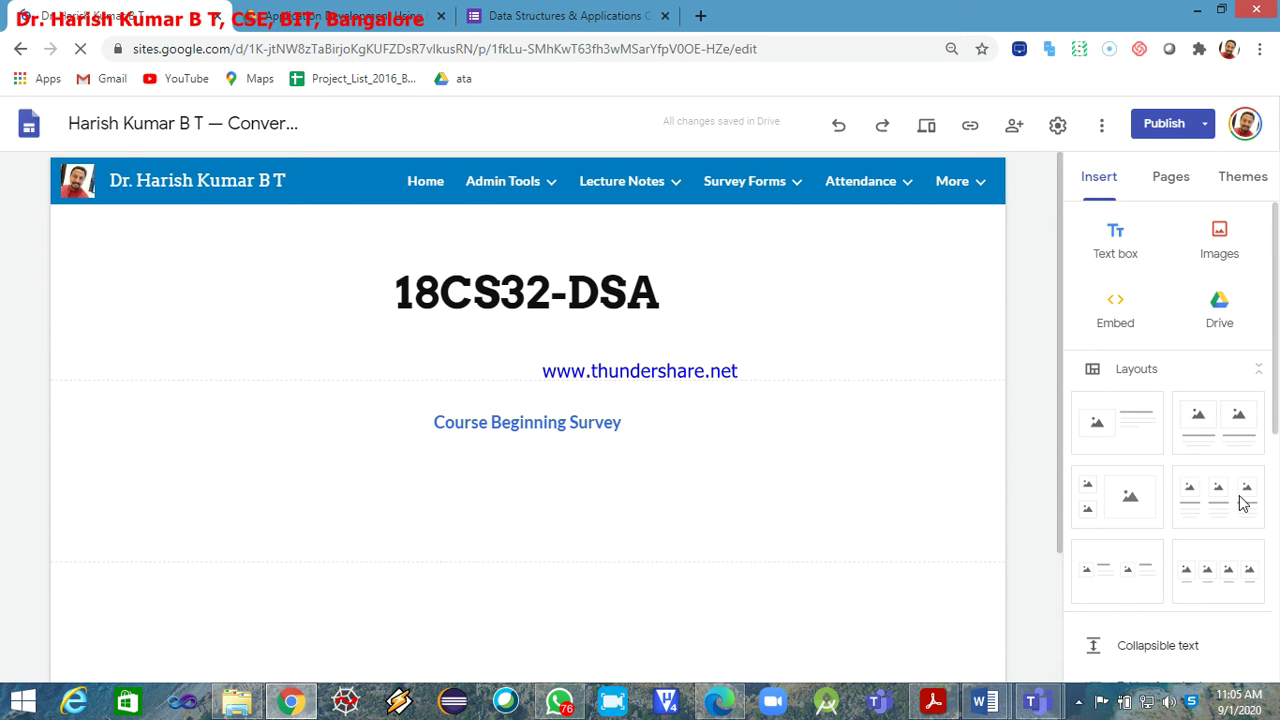
click(1172, 178)
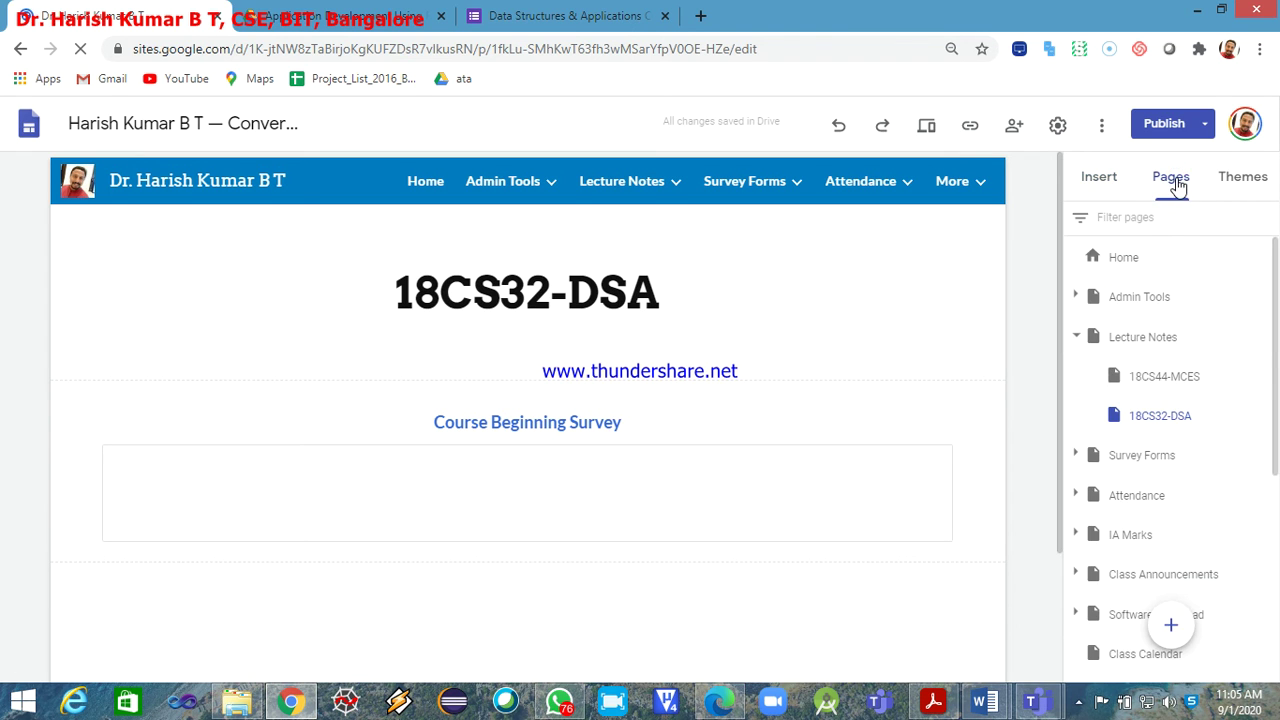